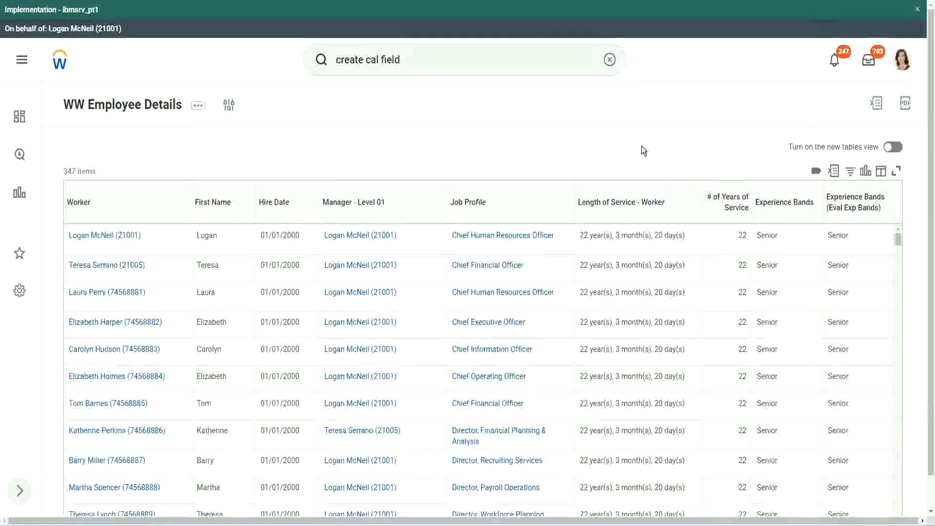
left_click(810, 230)
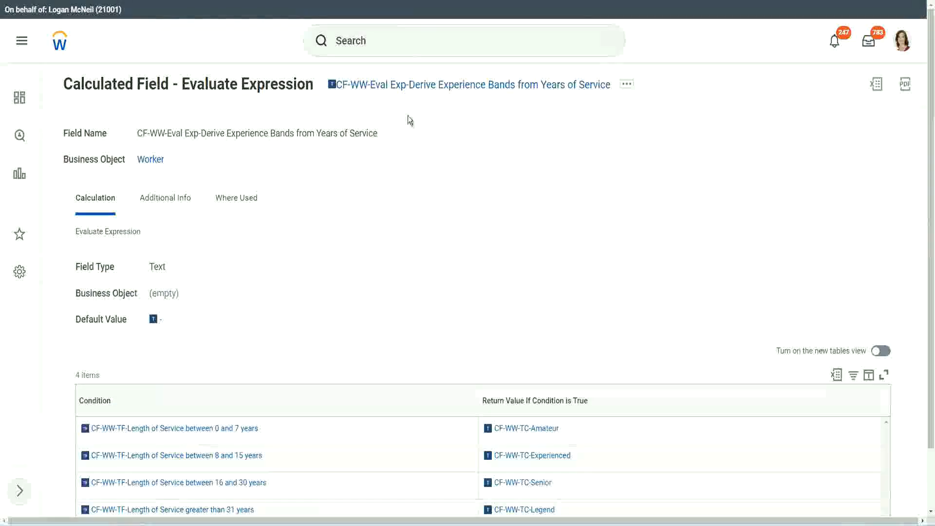
right_click(404, 88)
left_click(441, 148)
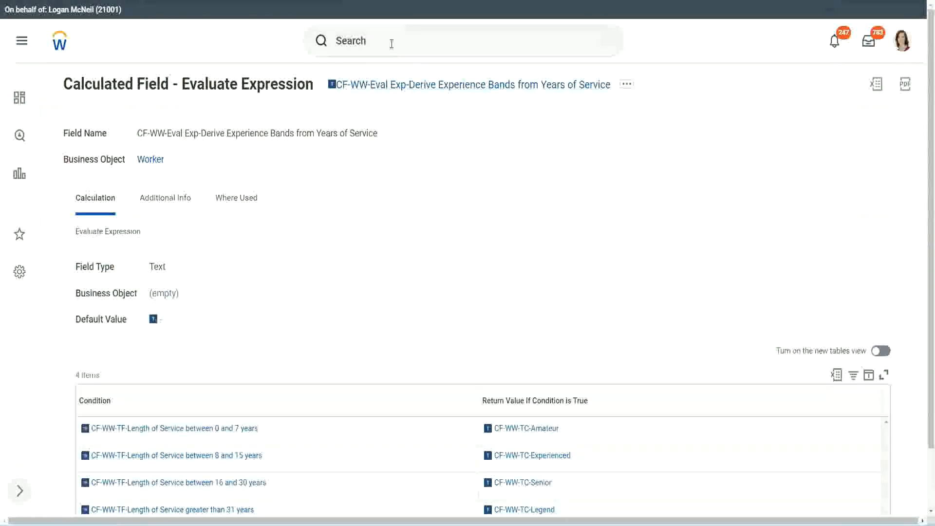
left_click(391, 44)
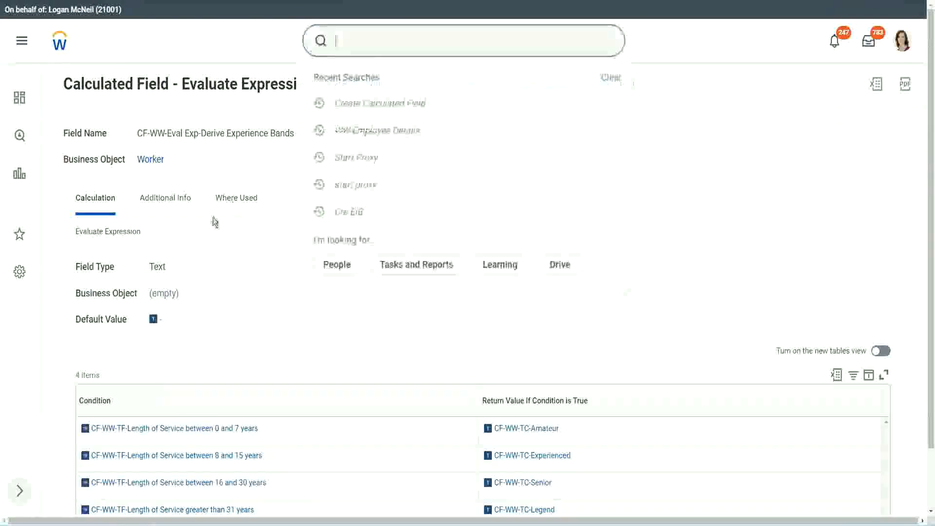
left_click(662, 109)
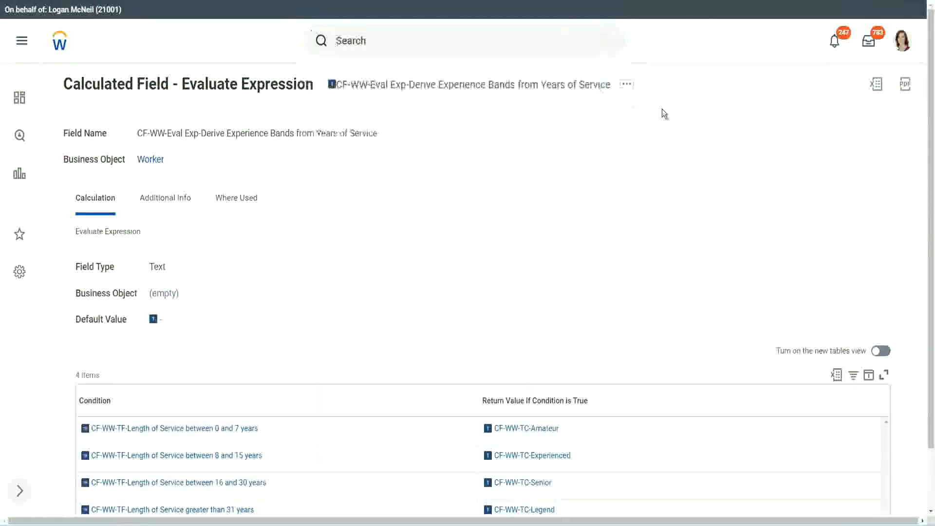
- Search for "create calc field" and open the Create Calculated Field task
left_click(370, 37)
type("create calc")
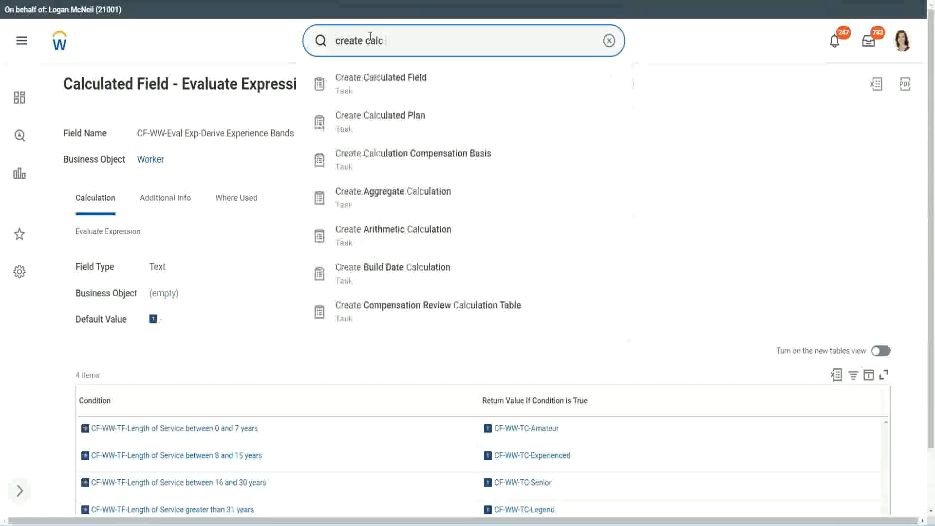
type(" field")
left_click(389, 91)
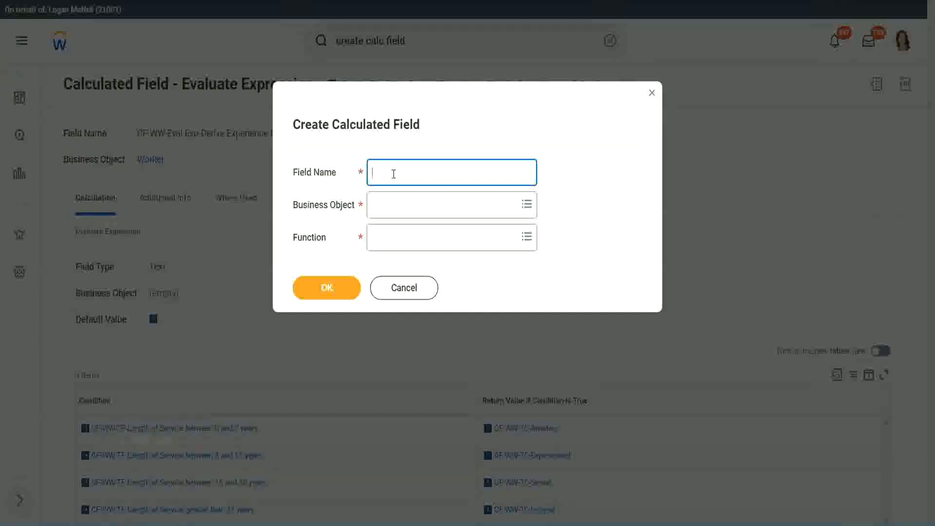
- Name the new calculated field "CF-WW-LRB-Identify Experience Bands from years of Service"
type("CF-WW-LRB-Identi")
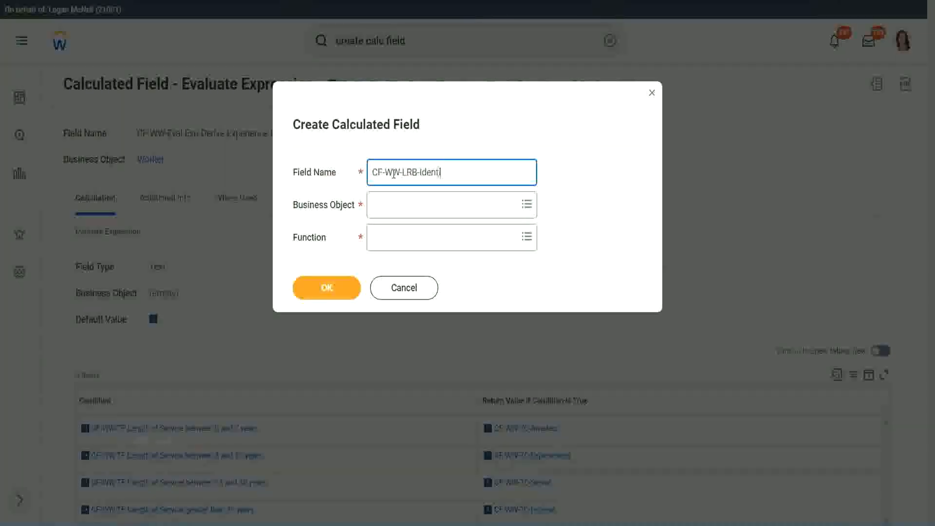
type("fy Exeperiende")
key("BackSpace")
key("BackSpace")
type("ce Bands from years of Se")
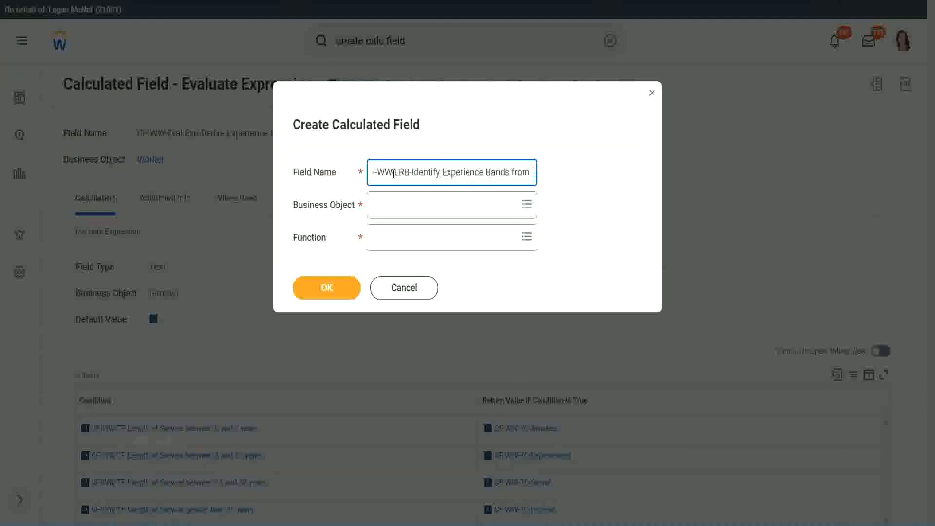
type("rvice")
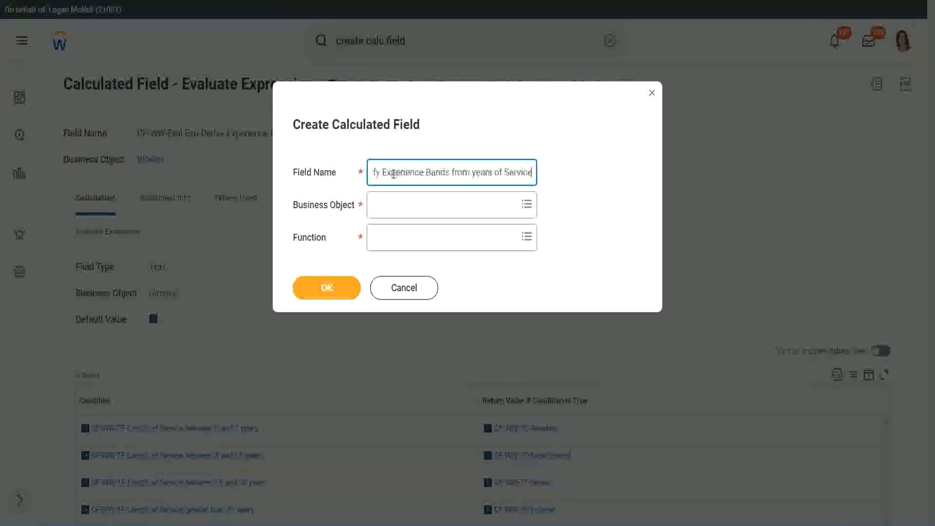
key("Tab")
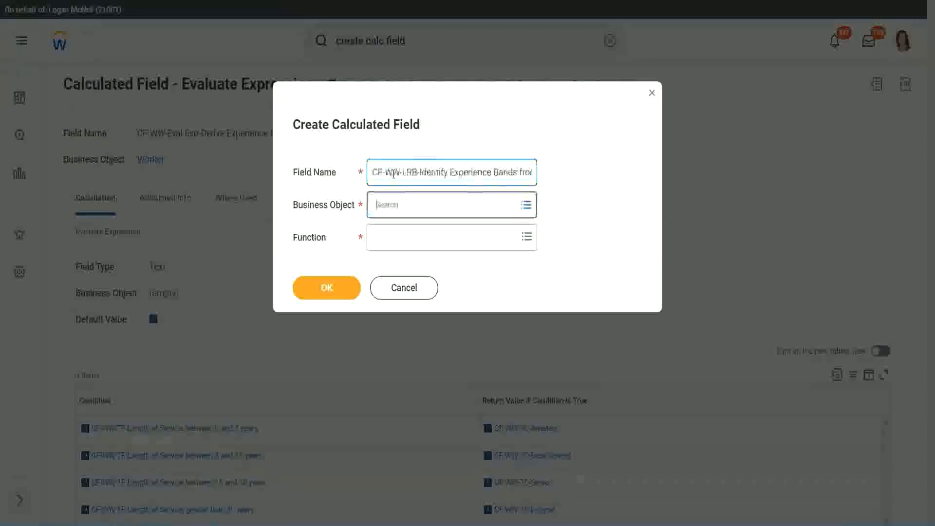
- Set the business object to Worker and the function to Lookup Range Band, and confirm the new calculated field
type("wor")
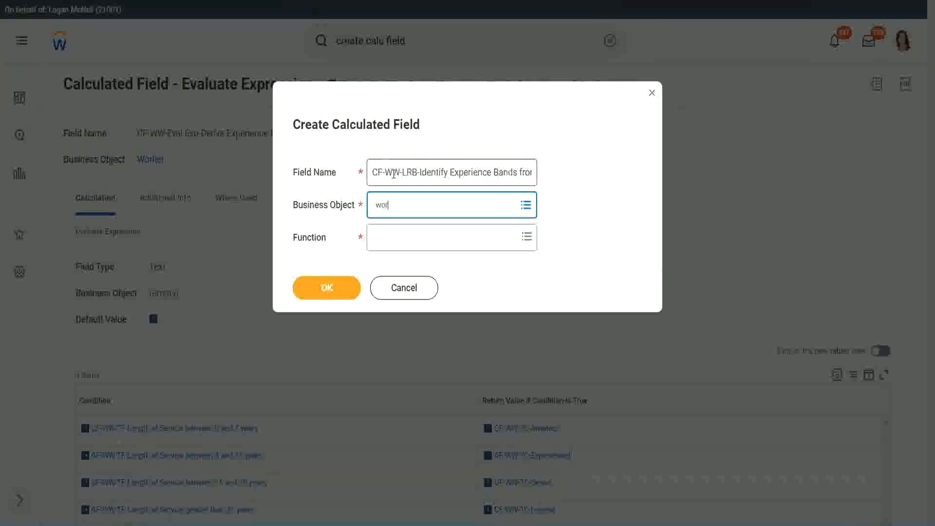
type("ker")
key("Return")
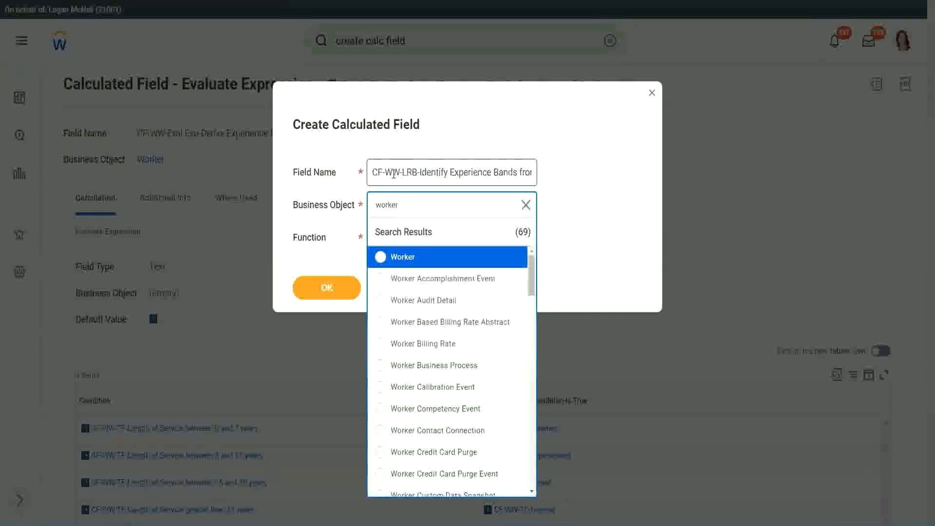
key("Return")
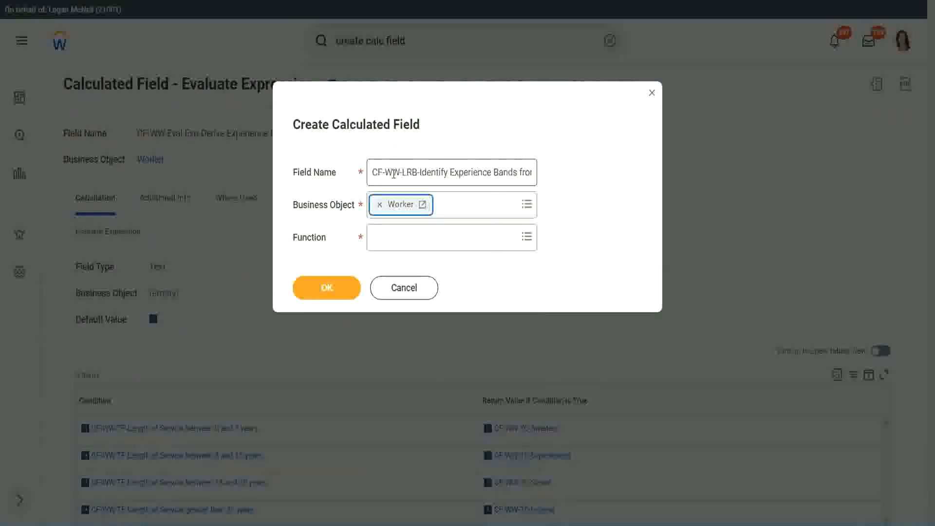
key("Tab")
type("lrb")
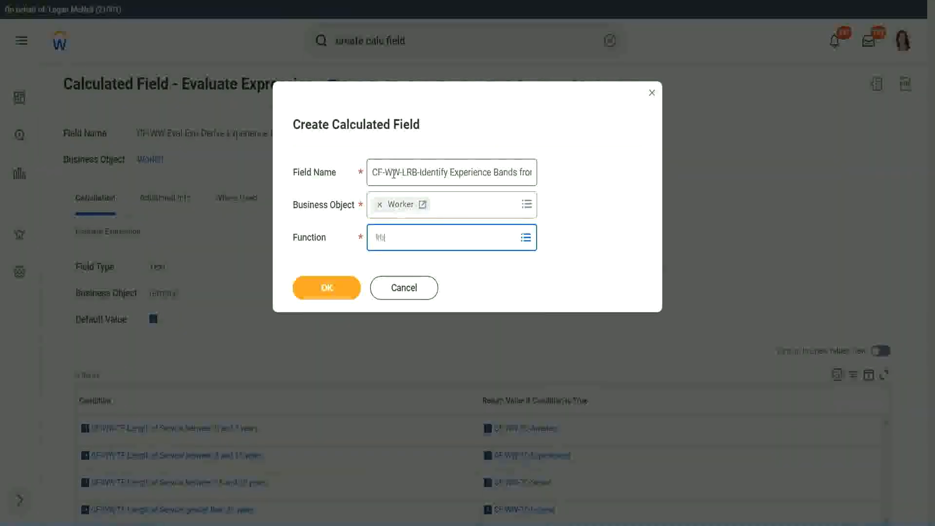
key("Return")
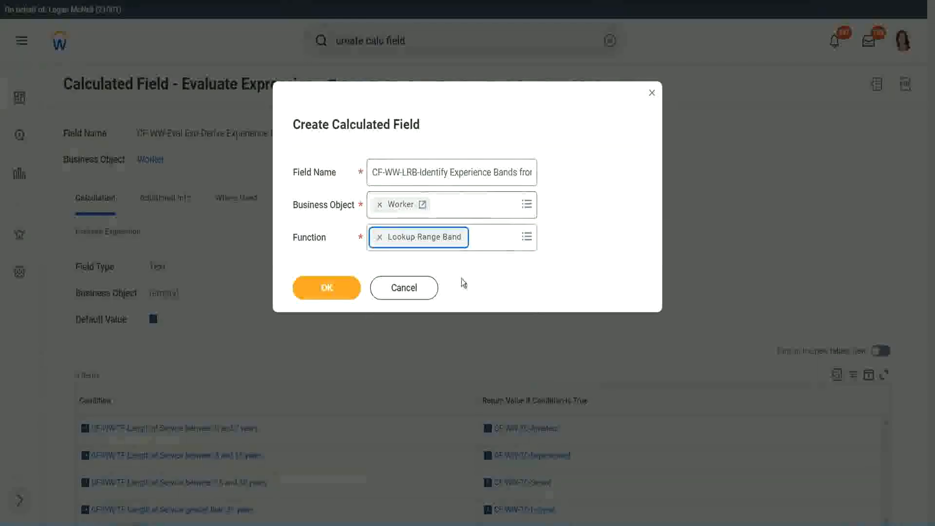
left_click(334, 294)
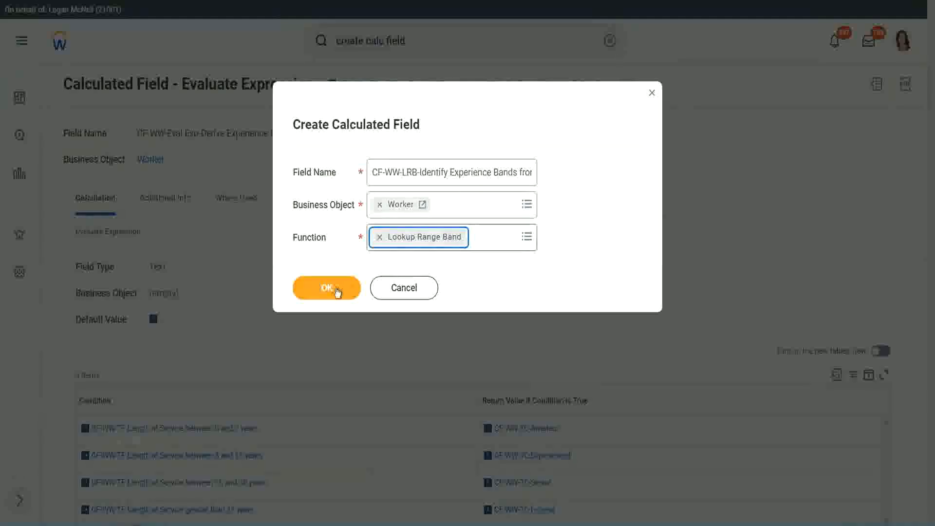
left_click(334, 290)
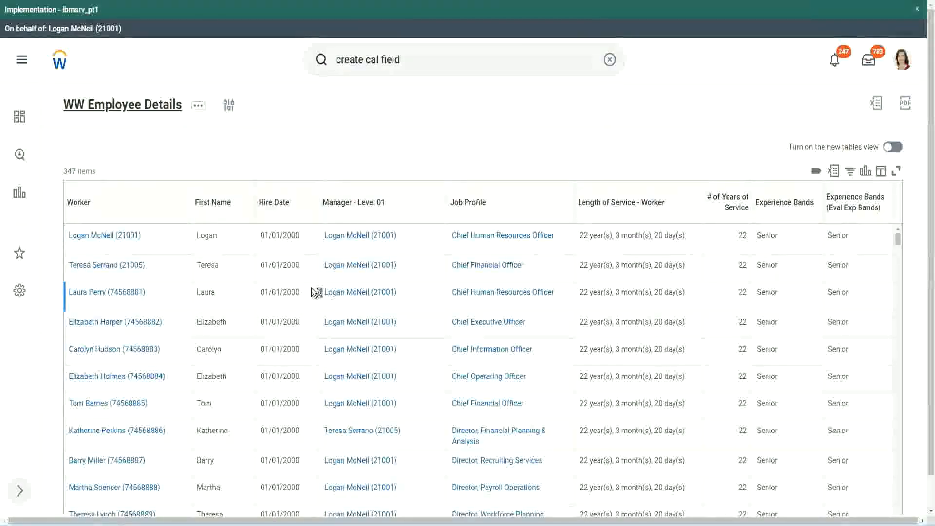
- Copy the field name "CF-WW-Convert Text To Number-Number of Years from Length of Service" from the report definition and use it as the Source Field
scroll(310, 319, "down", 5)
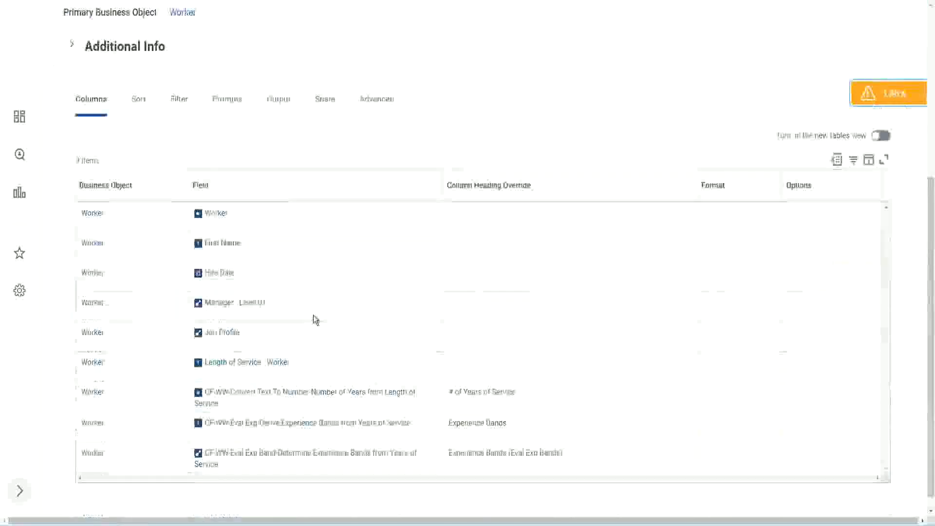
right_click(296, 380)
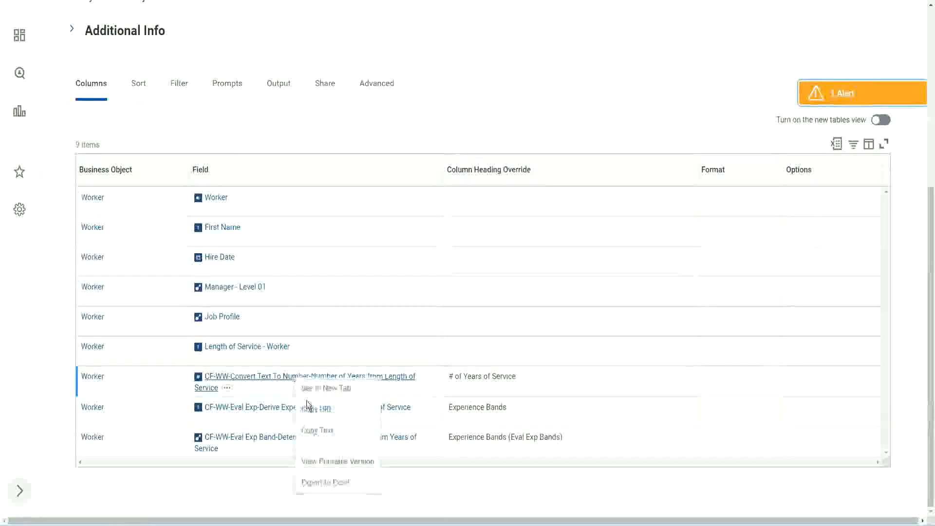
left_click(324, 431)
key("ctrl+Tab")
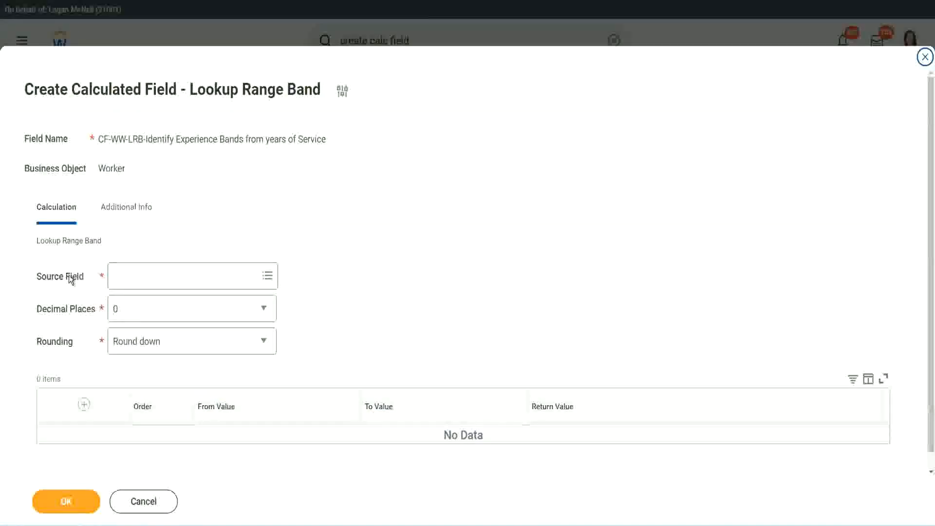
left_click(145, 276)
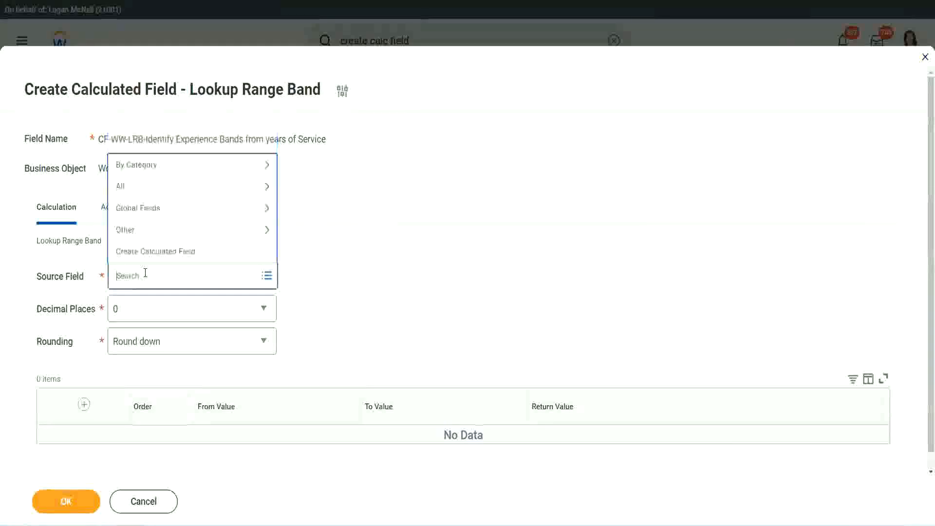
type("Number of Years from Length of Service")
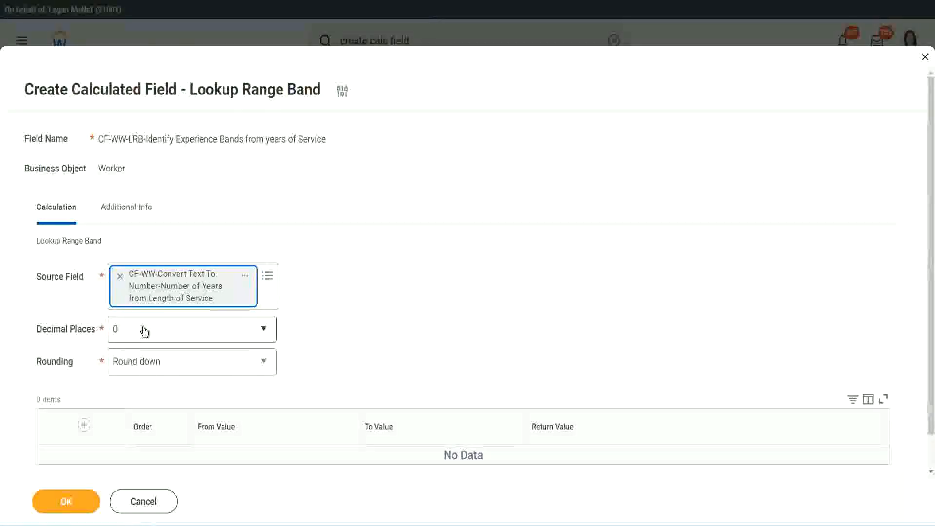
- Keep the decimal places at 0 and set the rounding to Round
left_click(183, 335)
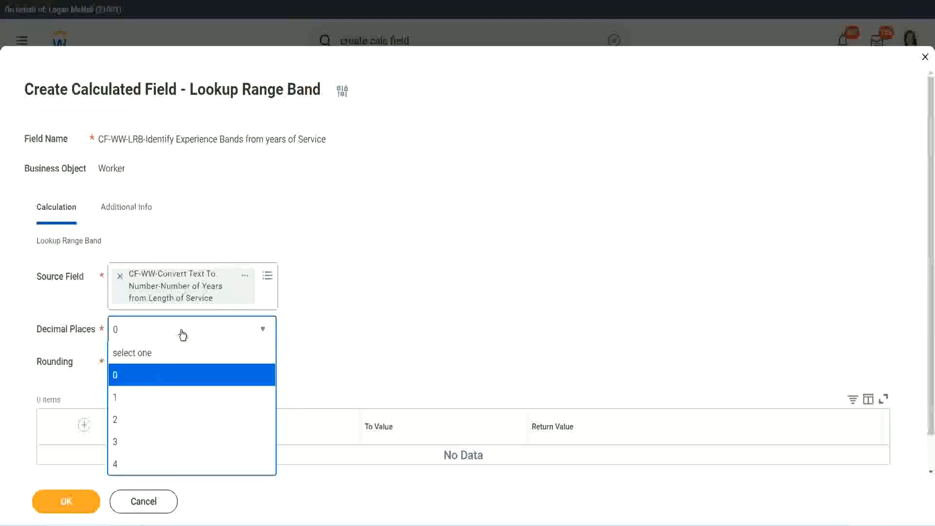
left_click(364, 320)
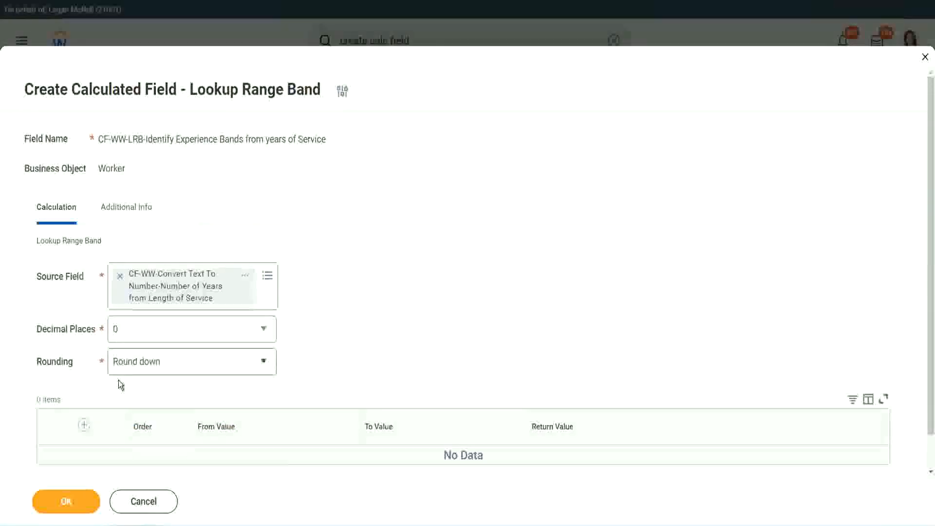
left_click(150, 365)
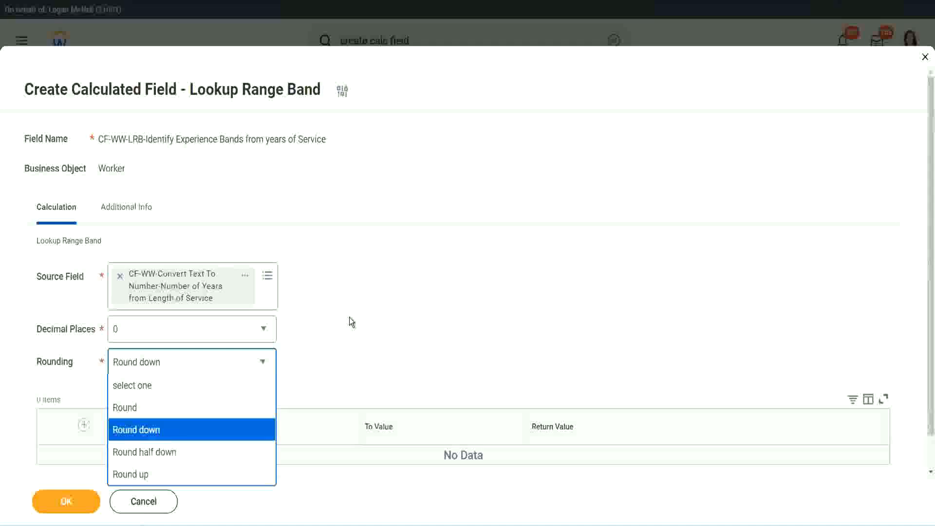
left_click(329, 358)
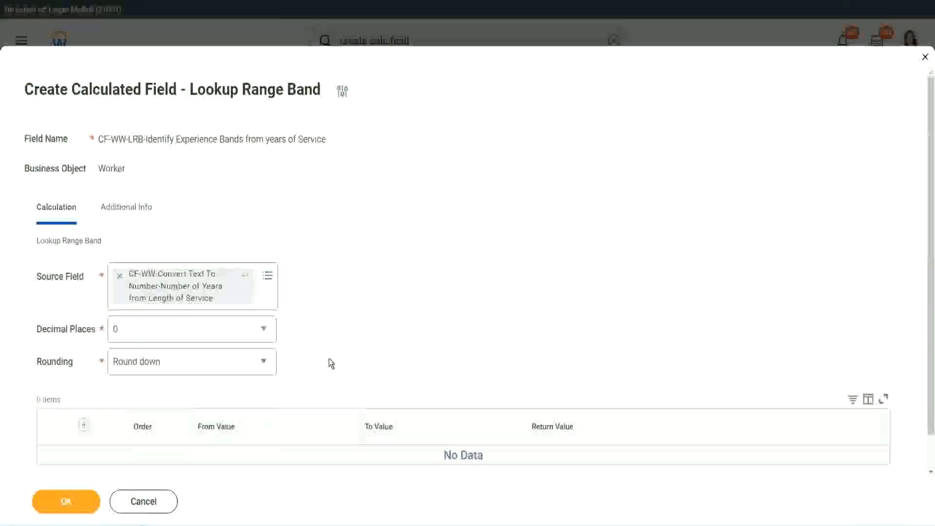
left_click(158, 363)
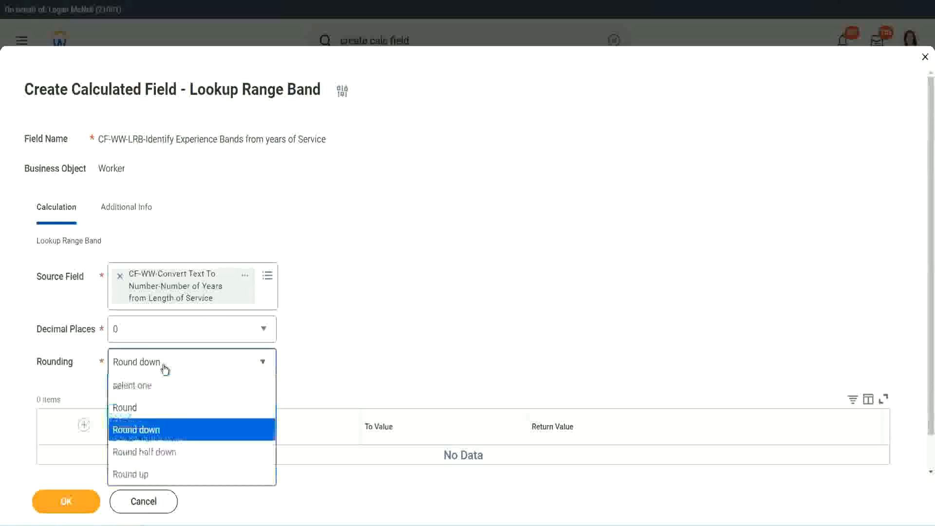
left_click(155, 412)
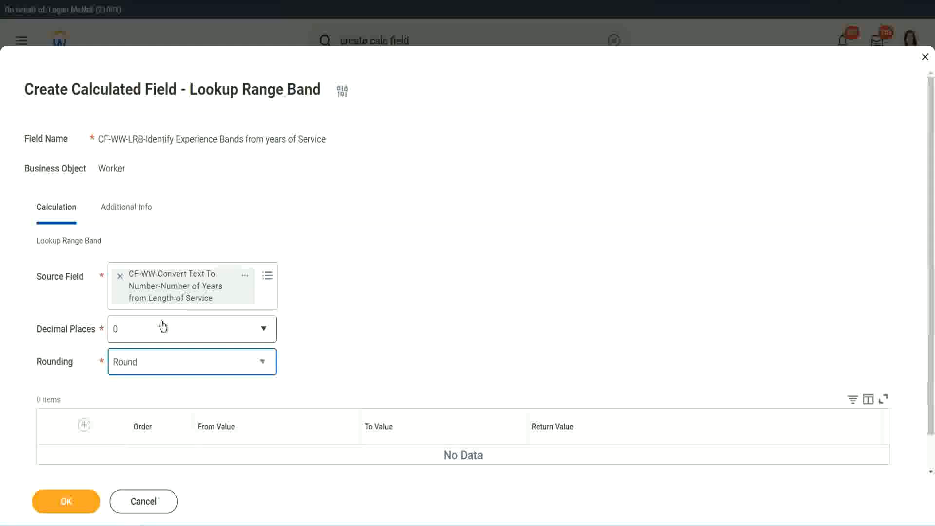
- Add the first range band row from 0 to 7 with the return value "Amateur"
left_click(86, 425)
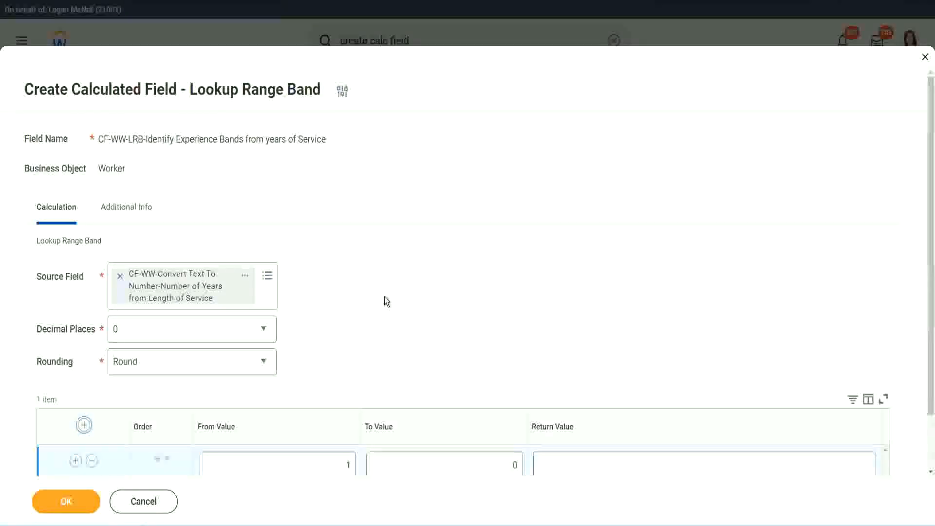
scroll(384, 296, "down", 1)
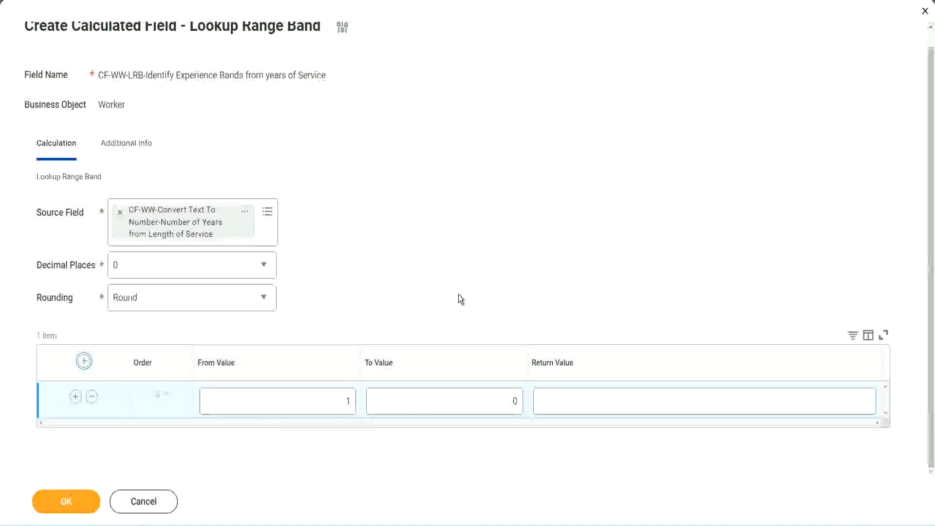
left_click(341, 405)
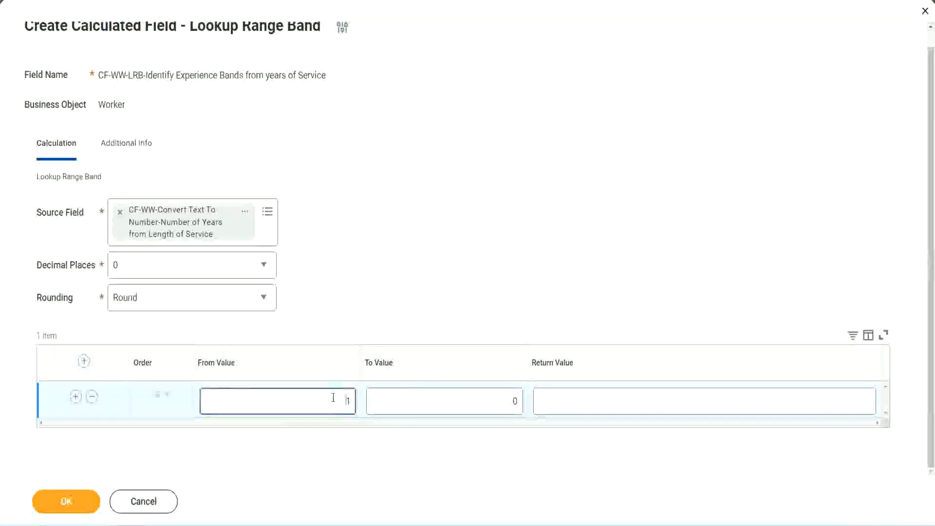
type("0")
key("Tab")
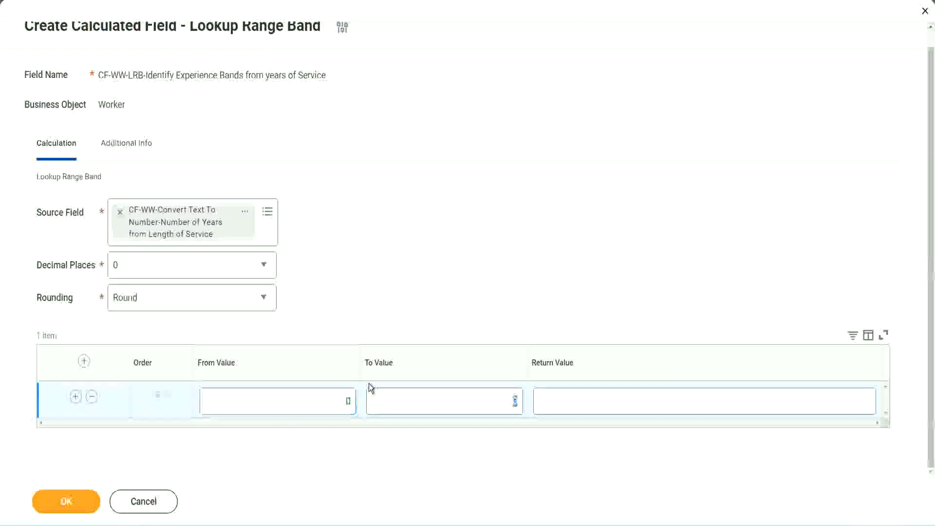
type("7")
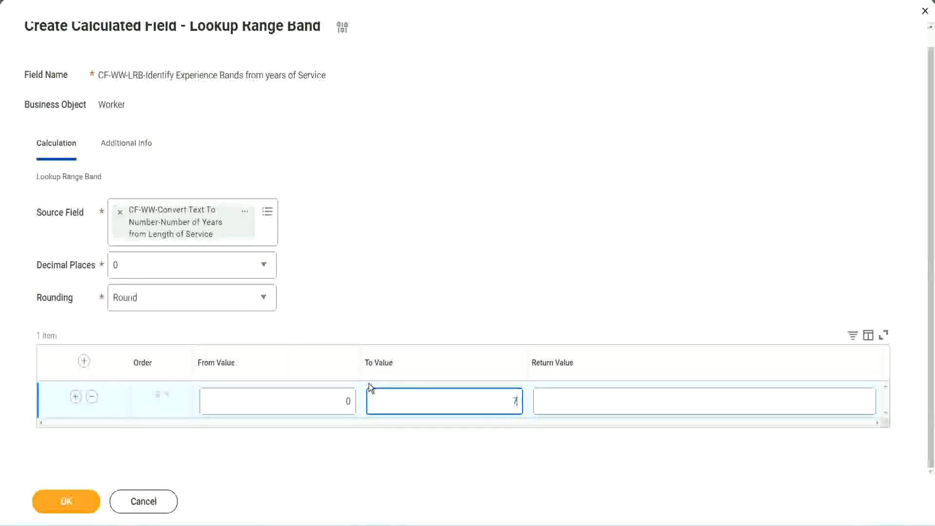
key("Tab")
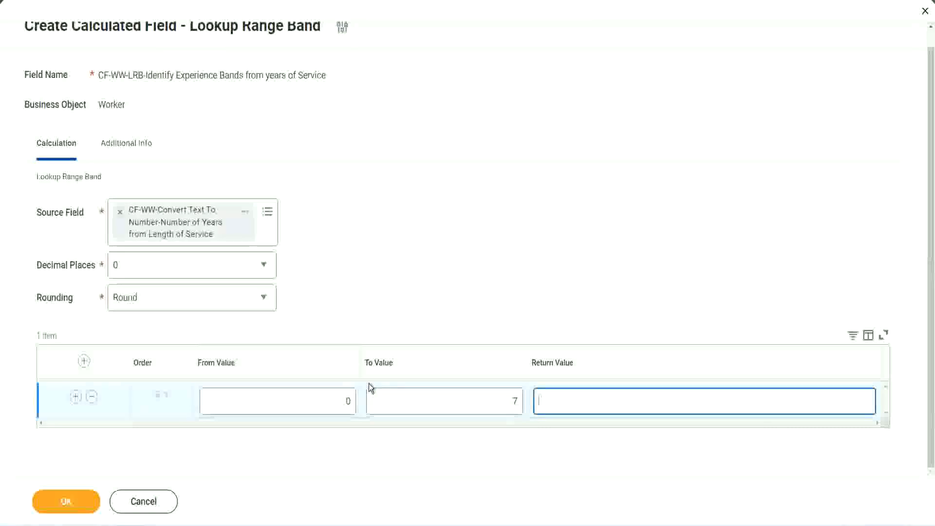
type("Amateur")
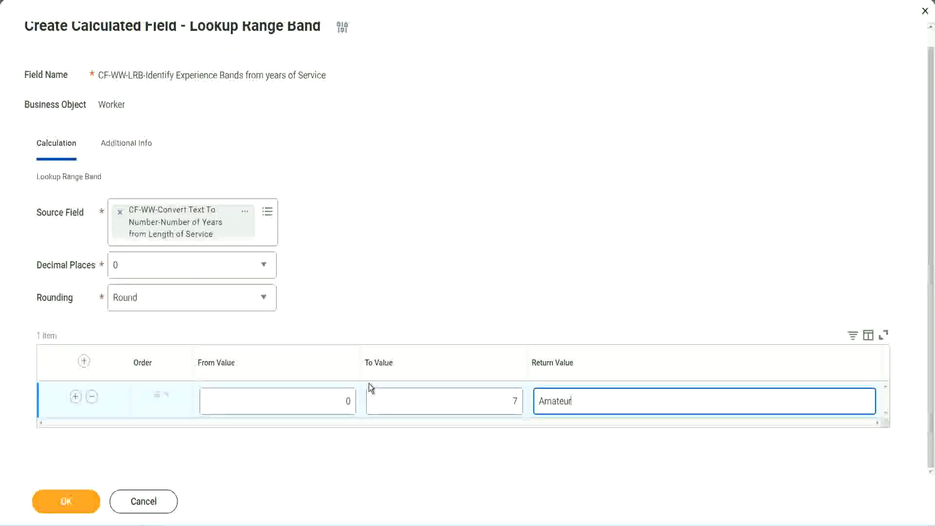
left_click(324, 403)
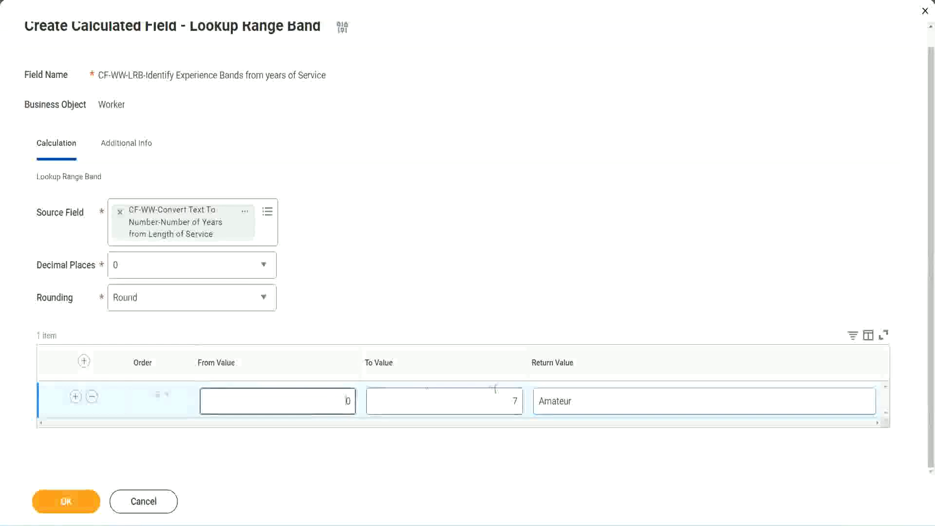
left_click(505, 395)
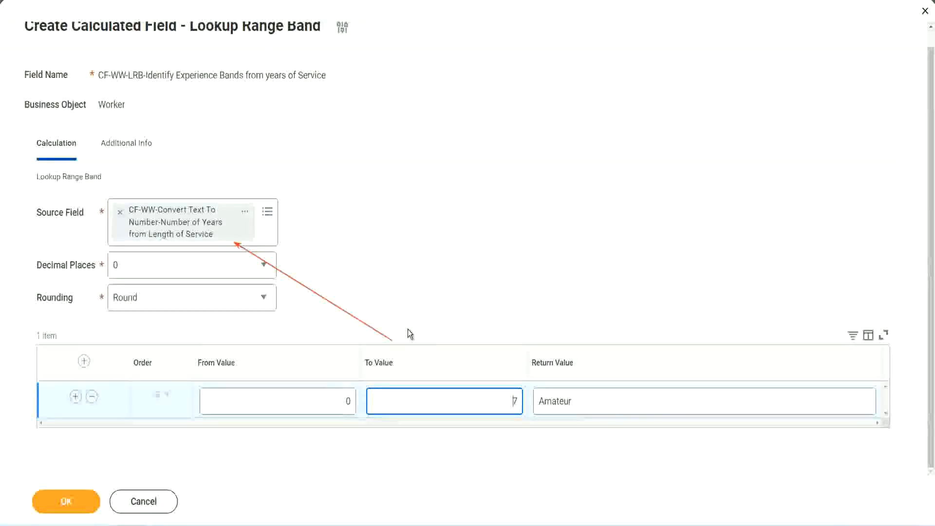
- Add a second range band row from 8 to 15 with the return value "Experienced"
left_click(75, 397)
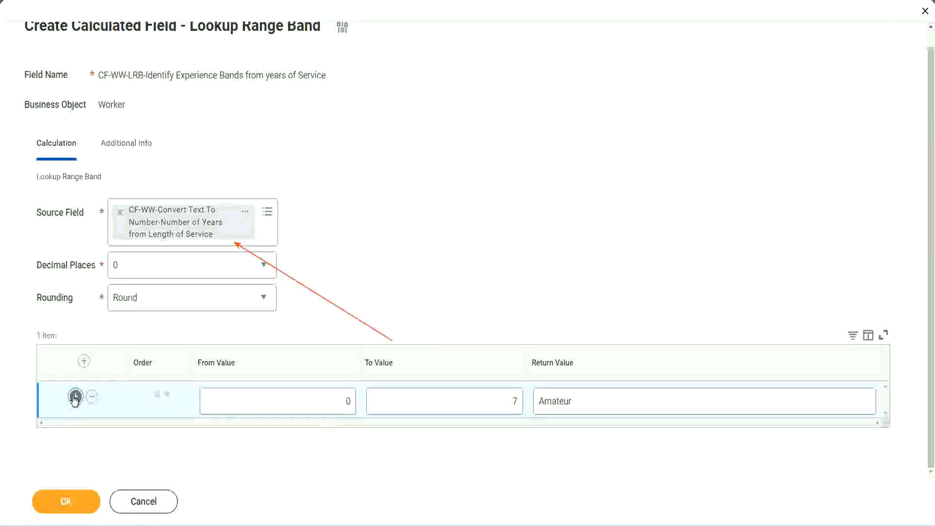
left_click(355, 441)
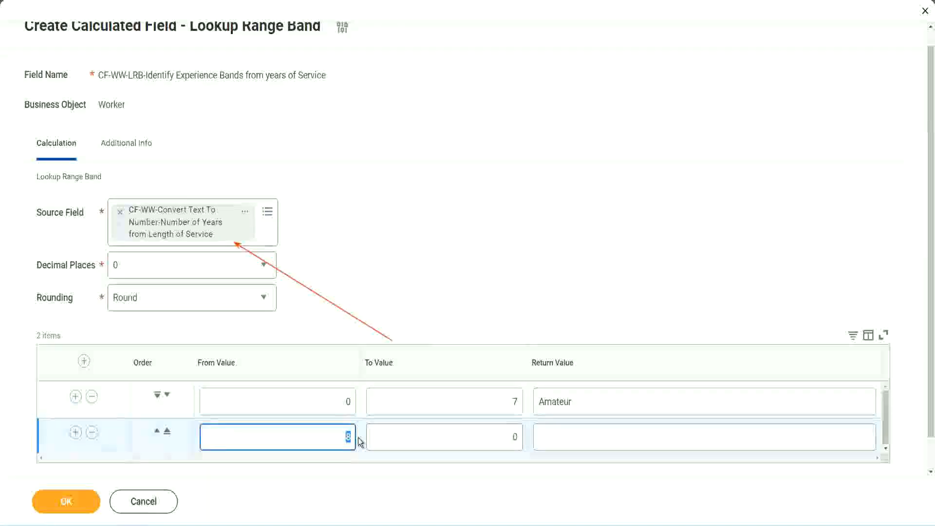
left_click(335, 404)
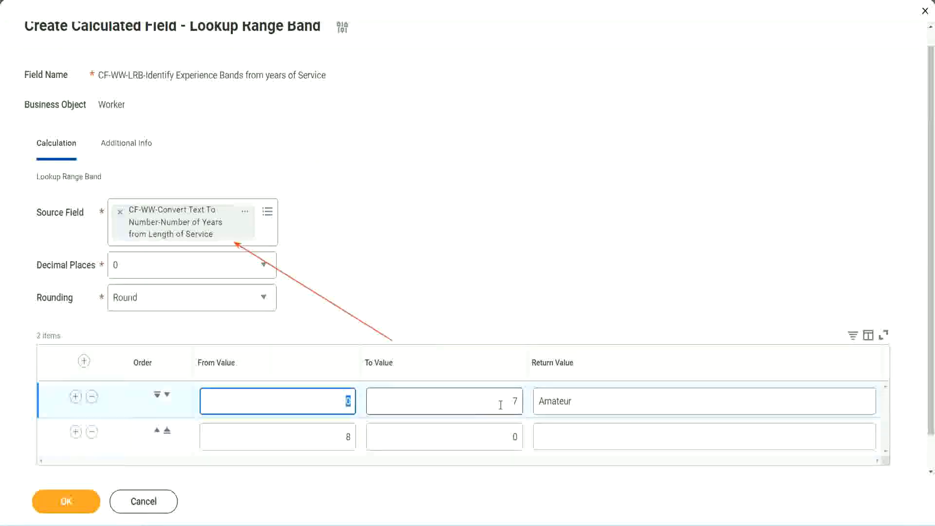
left_click(508, 404)
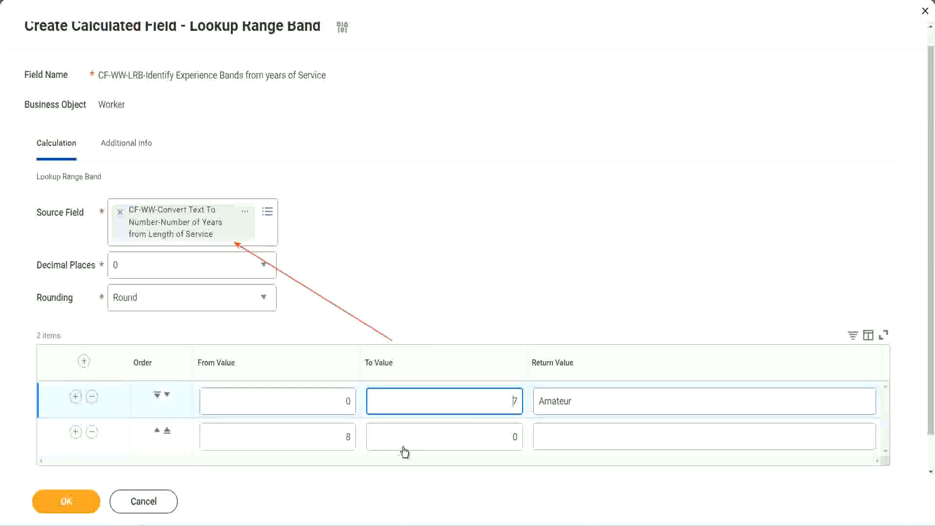
left_click(333, 438)
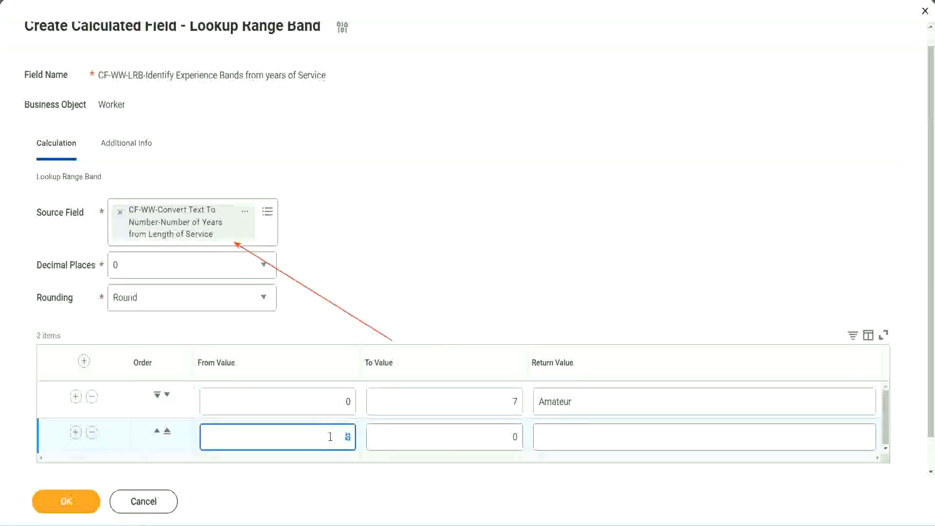
left_click(506, 437)
key("BackSpace")
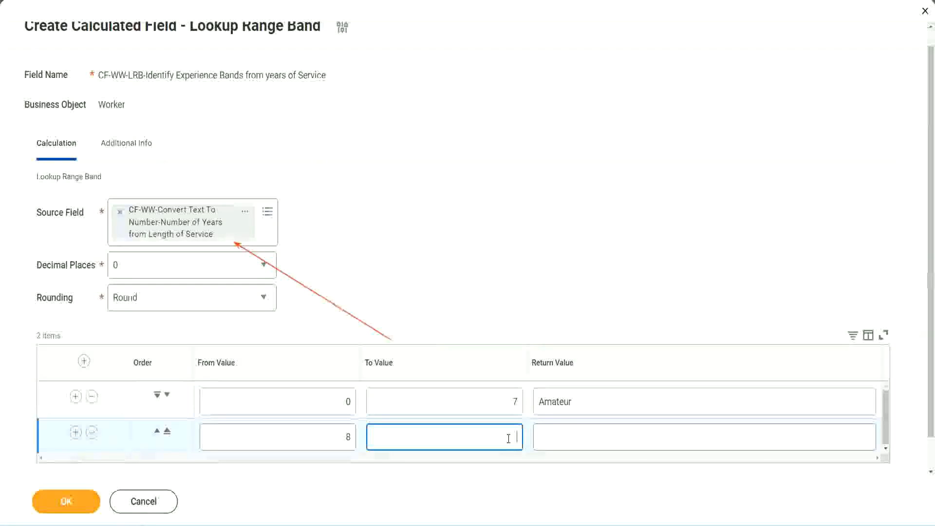
type("15")
left_click(576, 434)
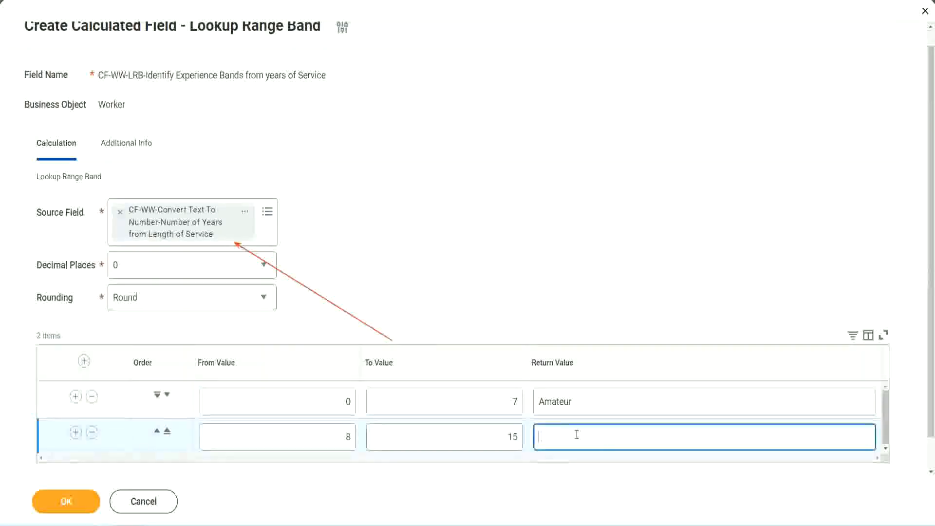
type("Experienced")
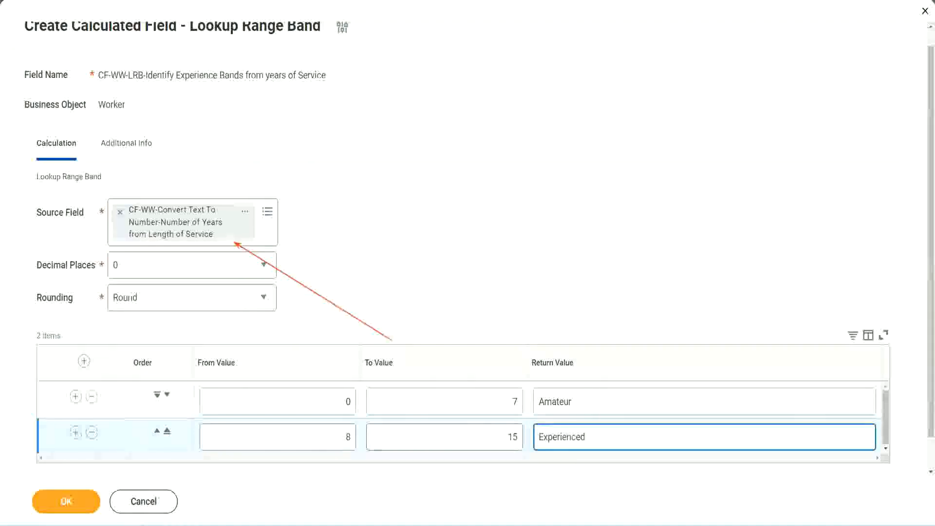
- Add a third range band row from 16 to 30 with the return value "Senior"
left_click(76, 432)
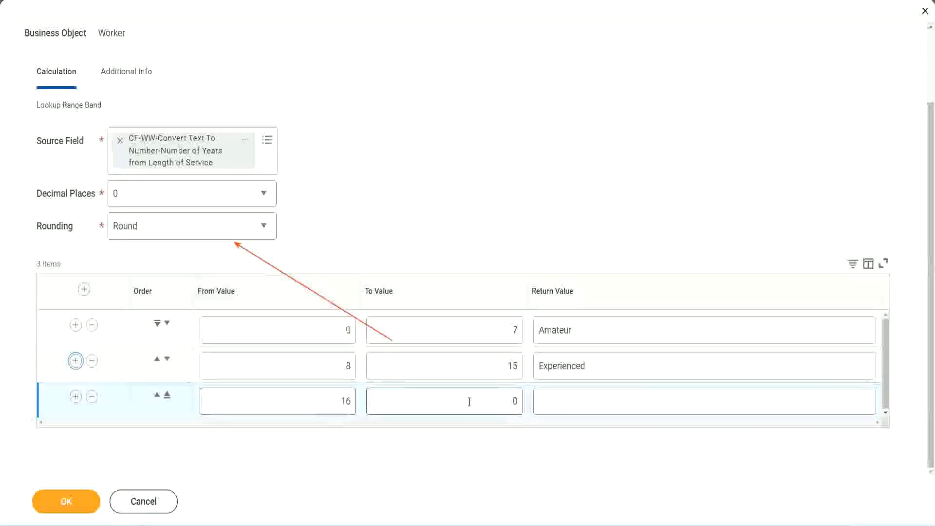
left_click(497, 400)
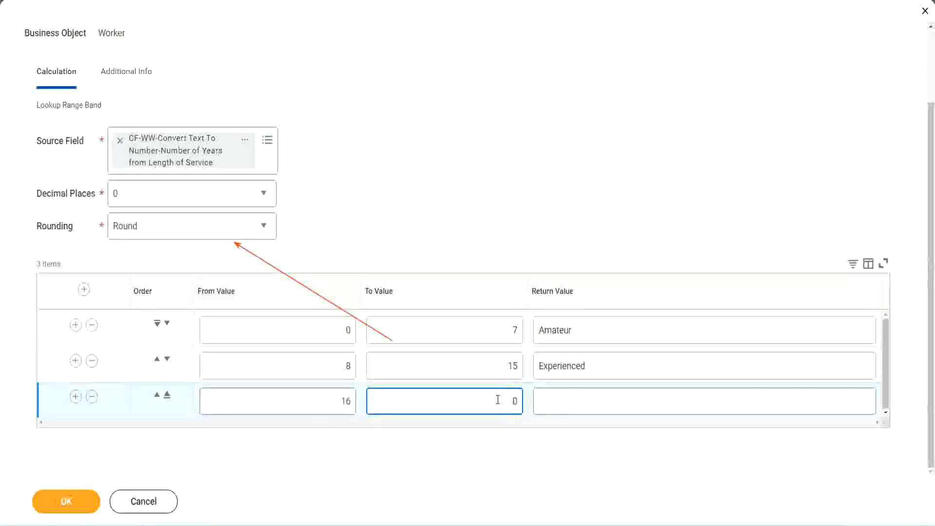
type("3")
key("Tab")
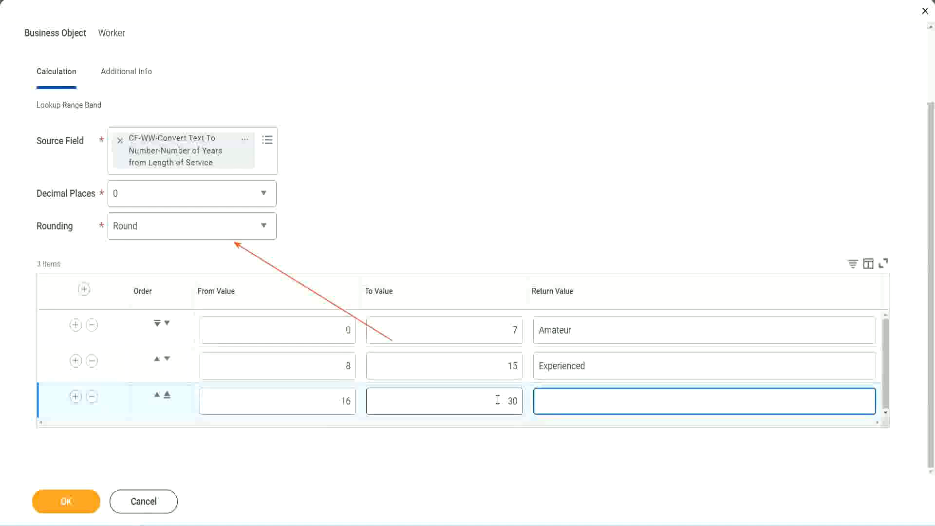
type("L")
type("Senior")
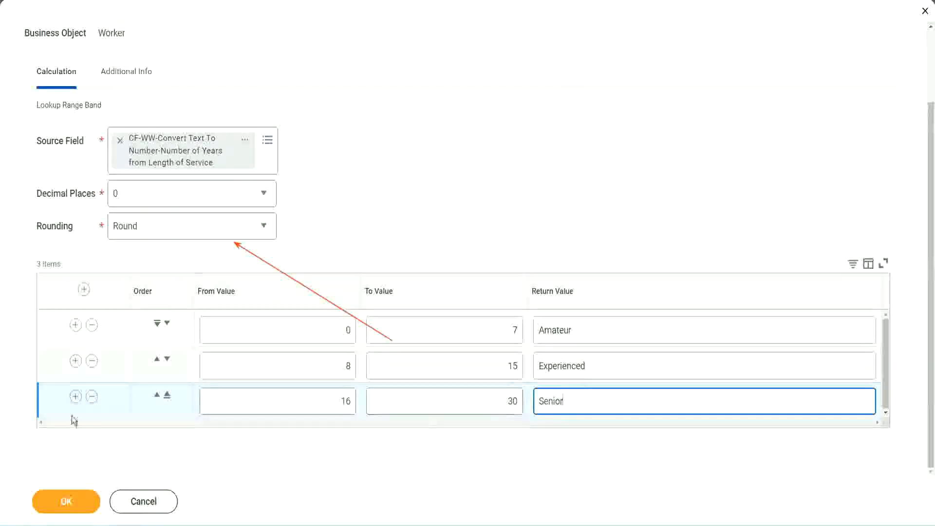
- Add a fourth range band row from 31 to 1000 with the return value "Legend"
left_click(76, 396)
scroll(219, 385, "down", 1)
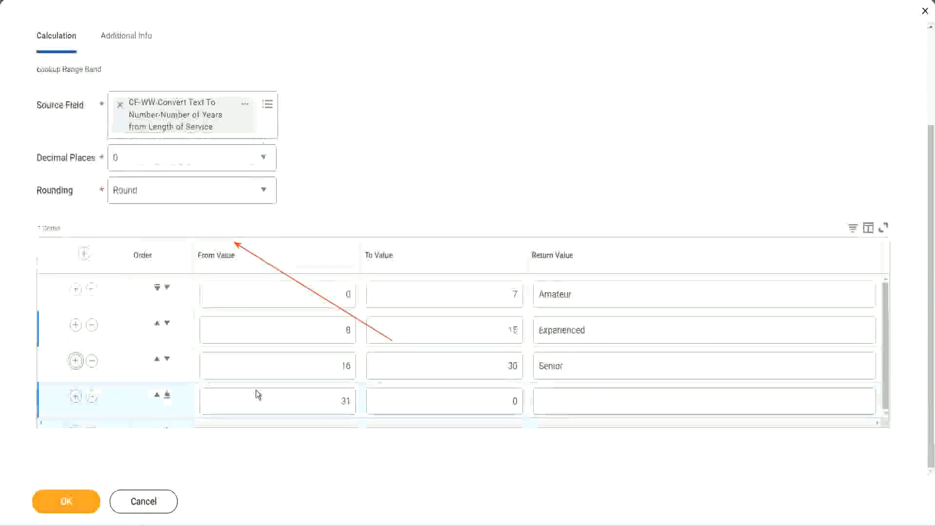
left_click(307, 401)
left_click_drag(307, 401, 358, 400)
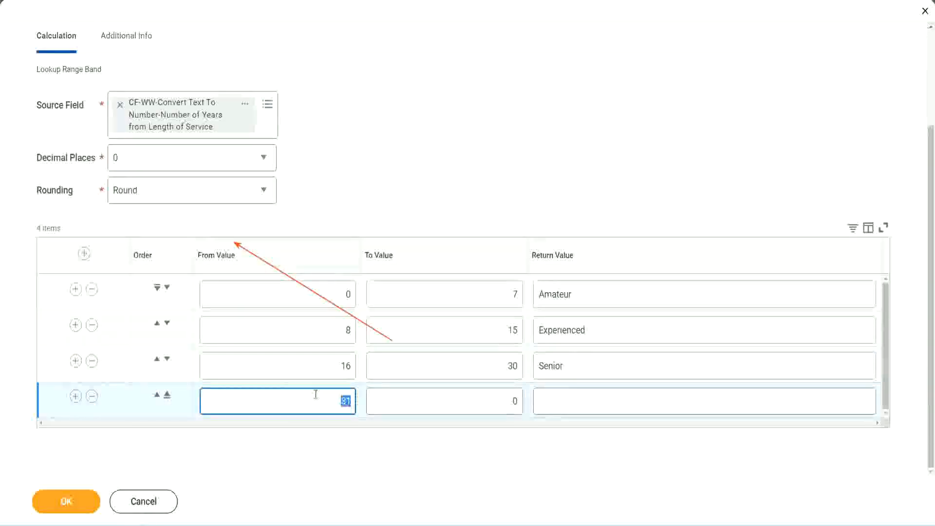
left_click(503, 401)
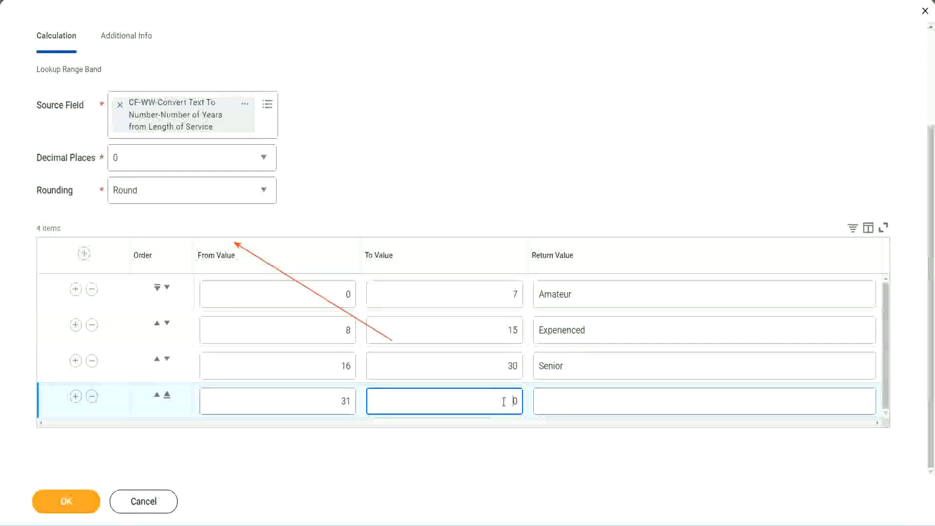
type("1000")
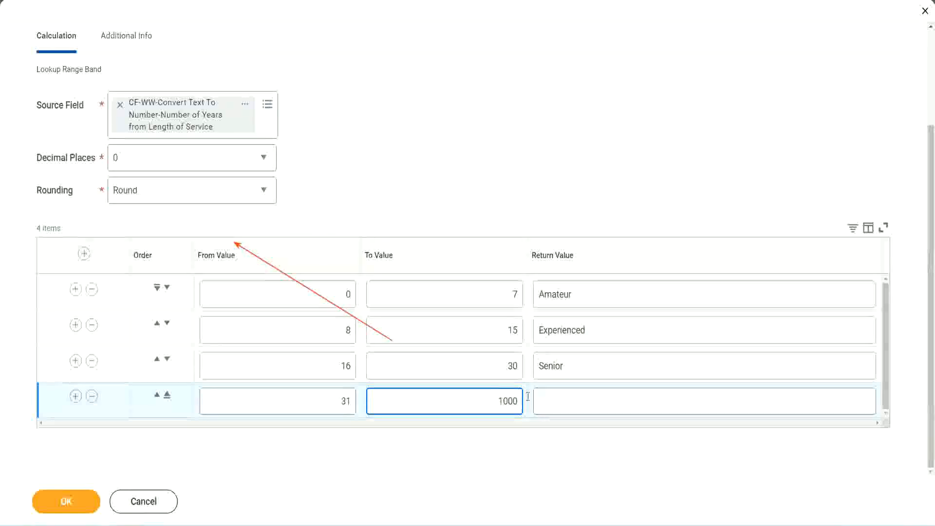
left_click(528, 397)
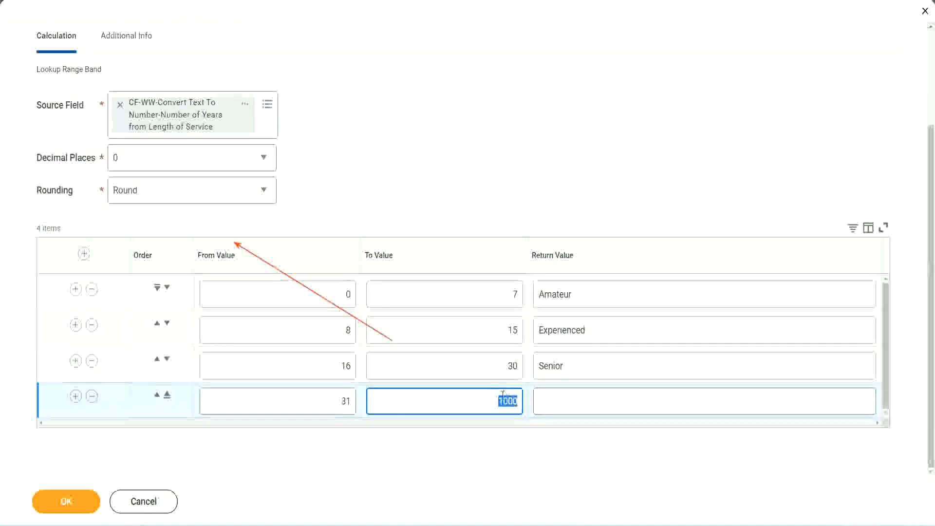
left_click_drag(491, 398, 524, 399)
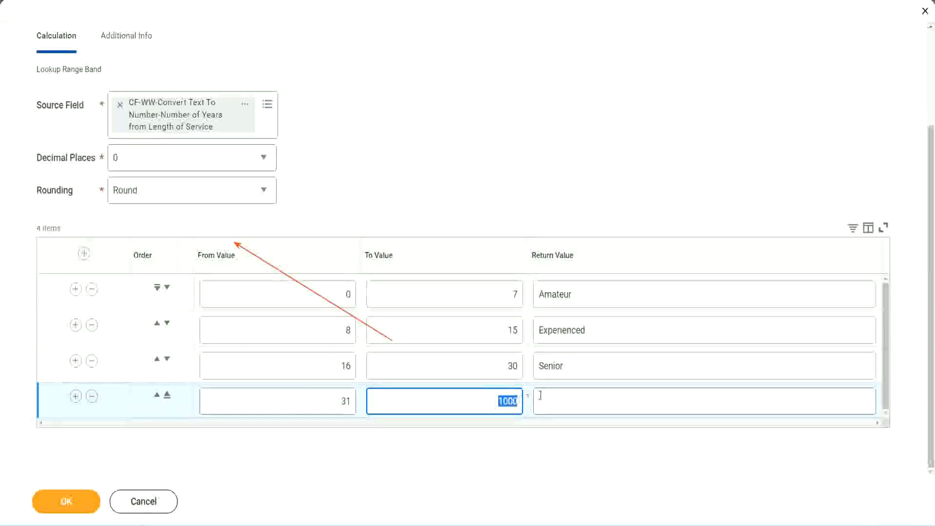
left_click(584, 401)
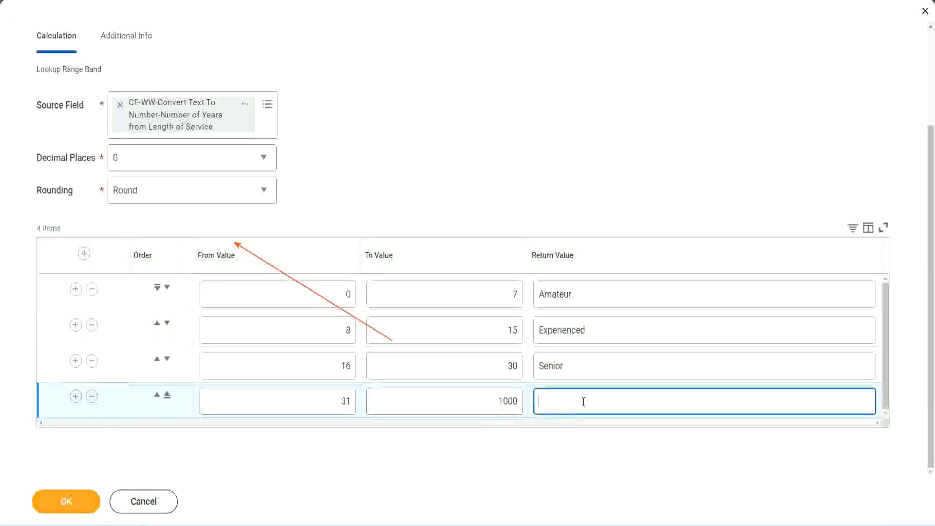
type("Legend")
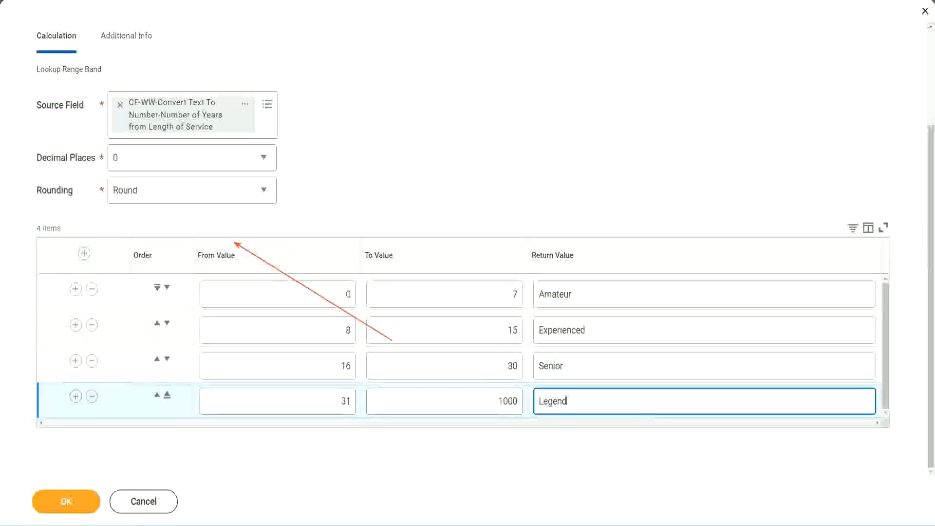
- Review the from, to and return values of all four range band rows
left_click(435, 161)
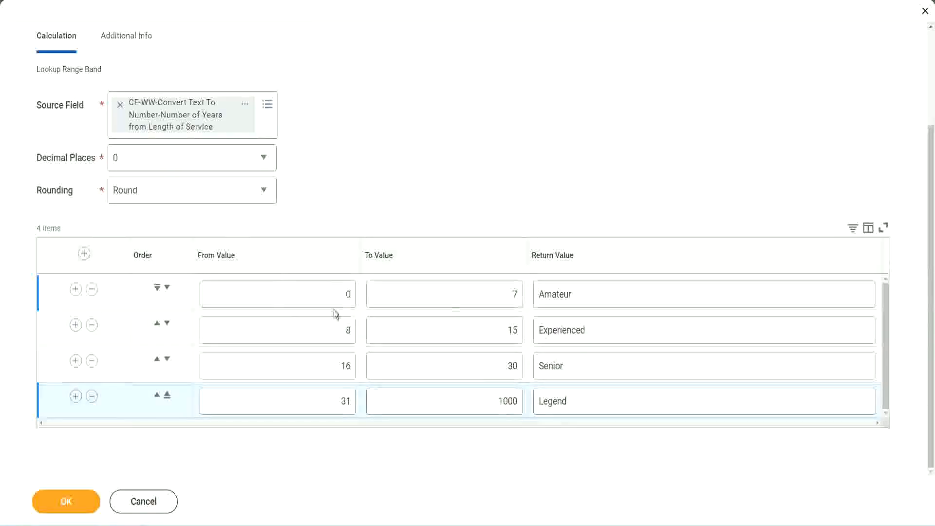
left_click(607, 293)
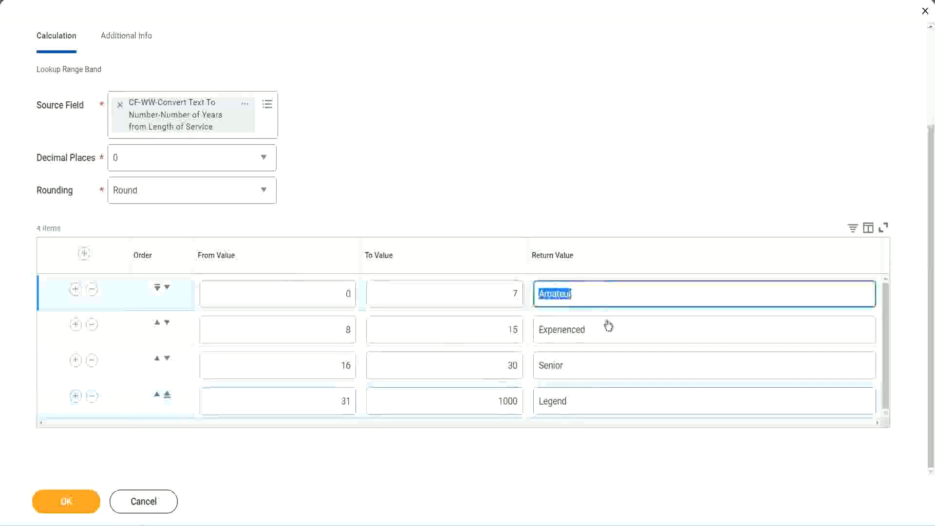
left_click(604, 335)
left_click(591, 370)
left_click(589, 402)
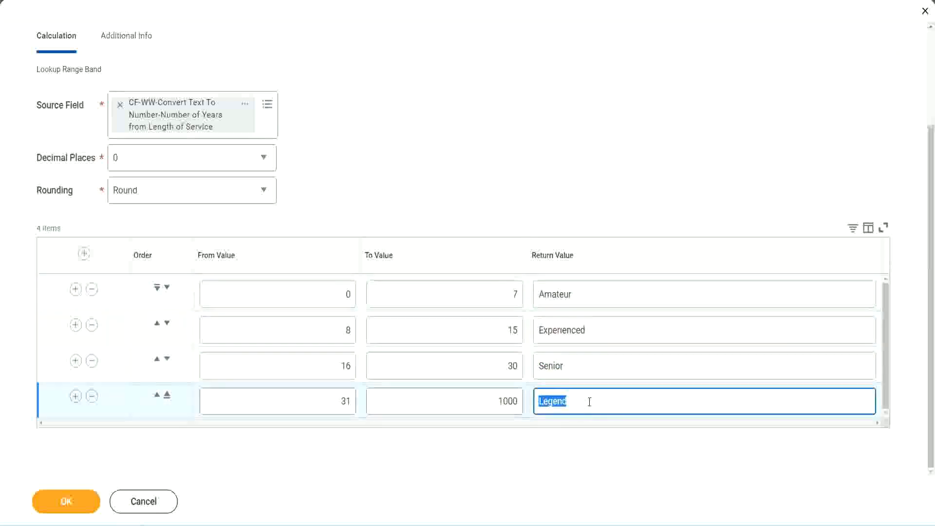
left_click(298, 298)
left_click(478, 287)
left_click(613, 300)
left_click(606, 331)
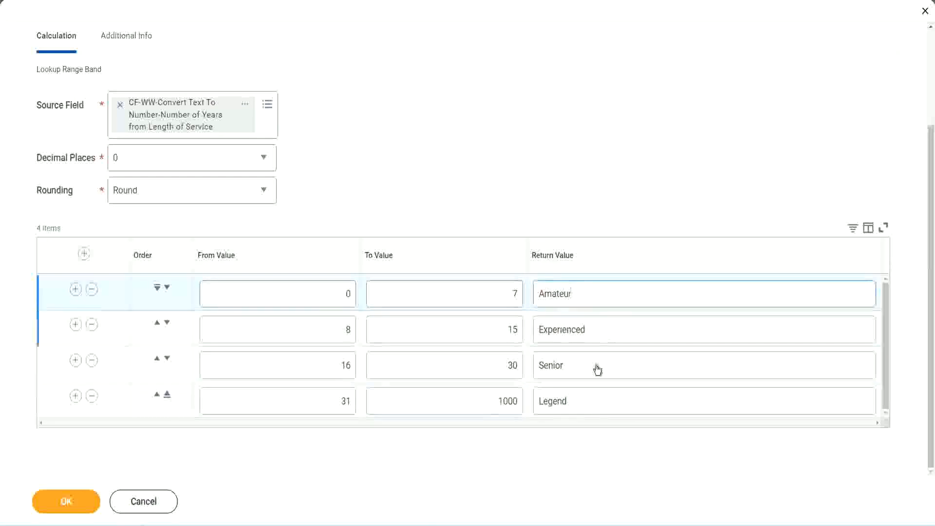
left_click(597, 367)
left_click(589, 398)
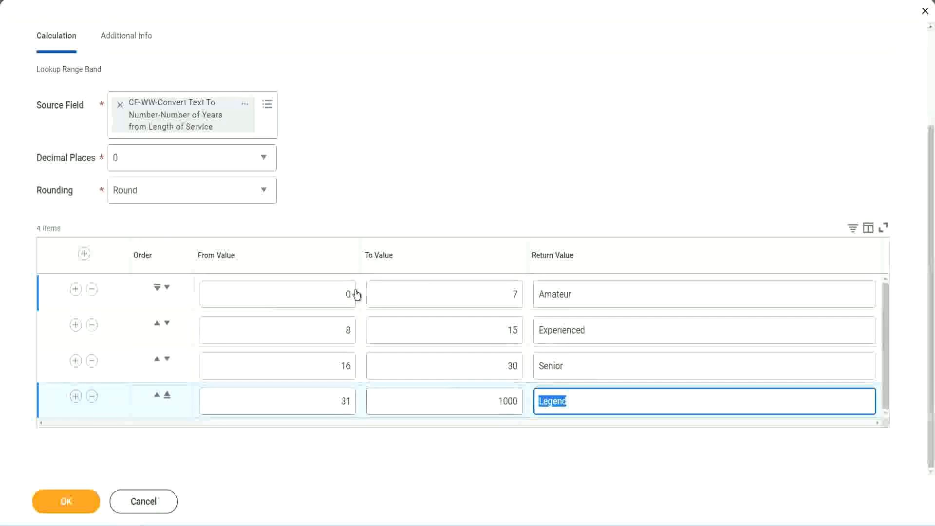
left_click(451, 234)
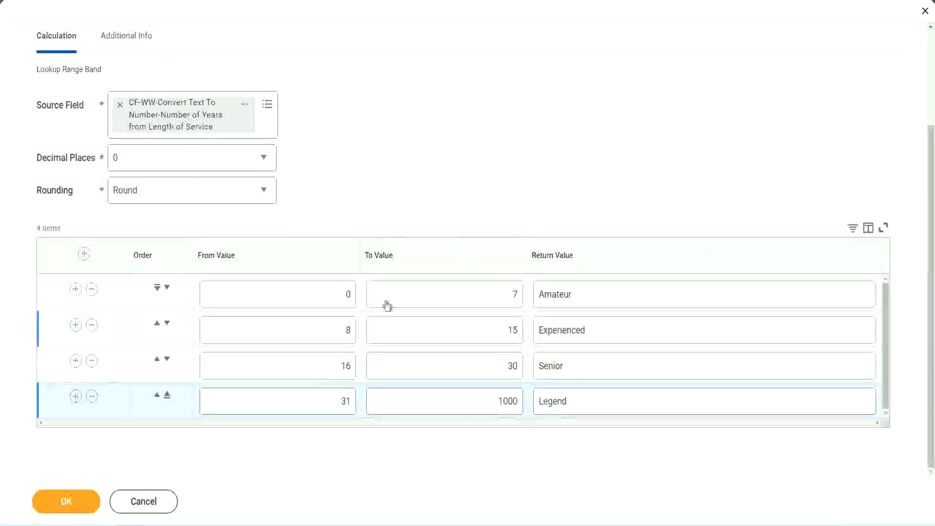
- Save the Lookup Range Band calculated field and copy its name from the save confirmation
left_click(65, 500)
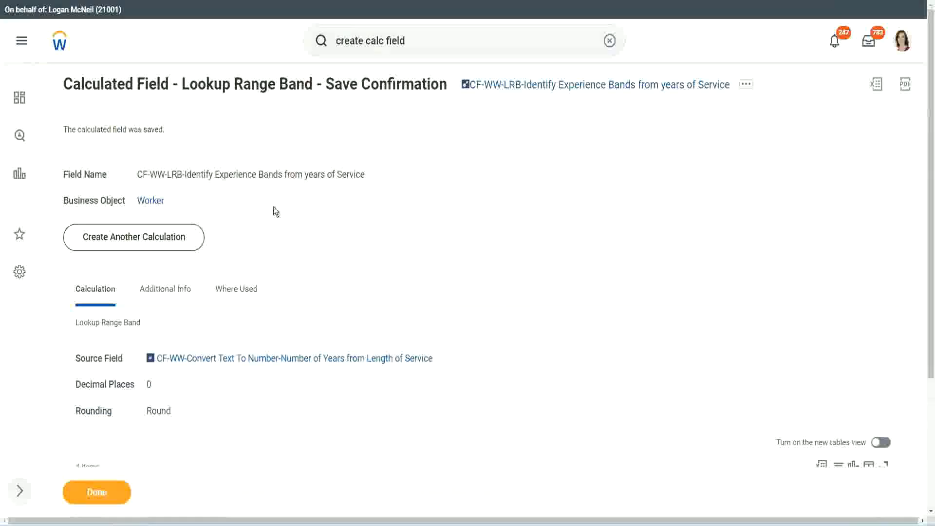
right_click(542, 89)
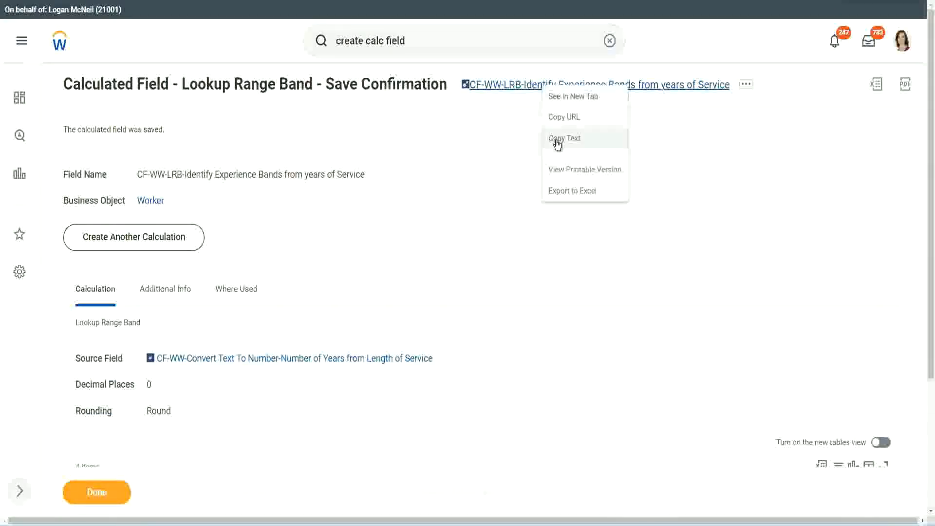
left_click(557, 143)
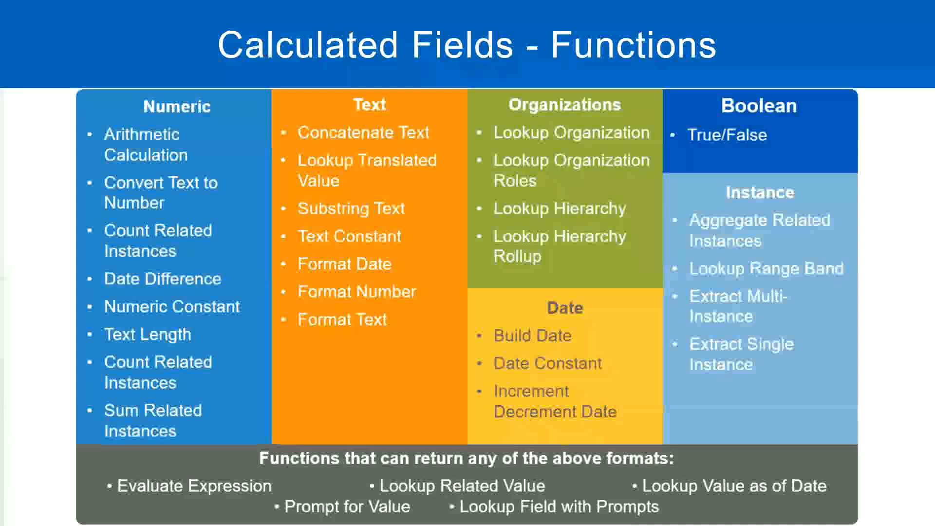
- Switch to the Notepad++ notes and enter "10,000 USD" a few blank lines below the Eval Expression notes
key("alt+Tab")
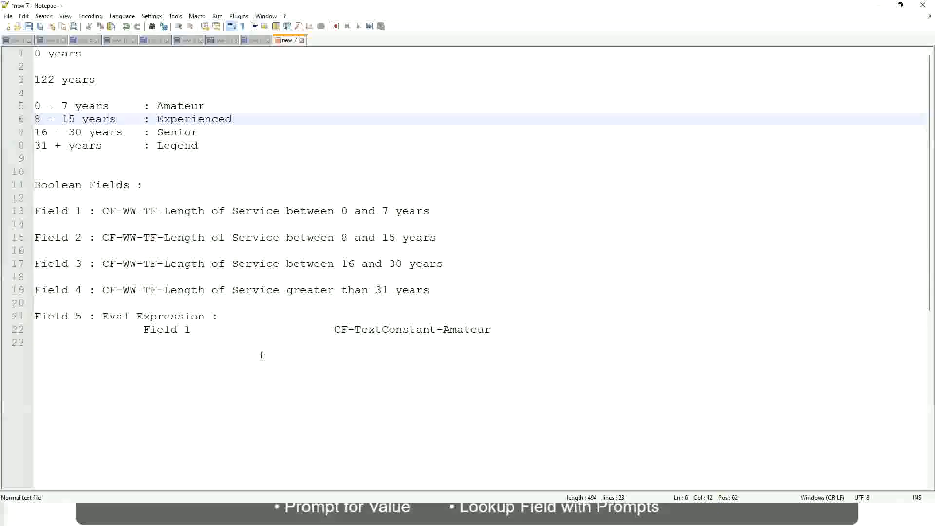
left_click(262, 356)
key("Return")
key("Return")
key("Return")
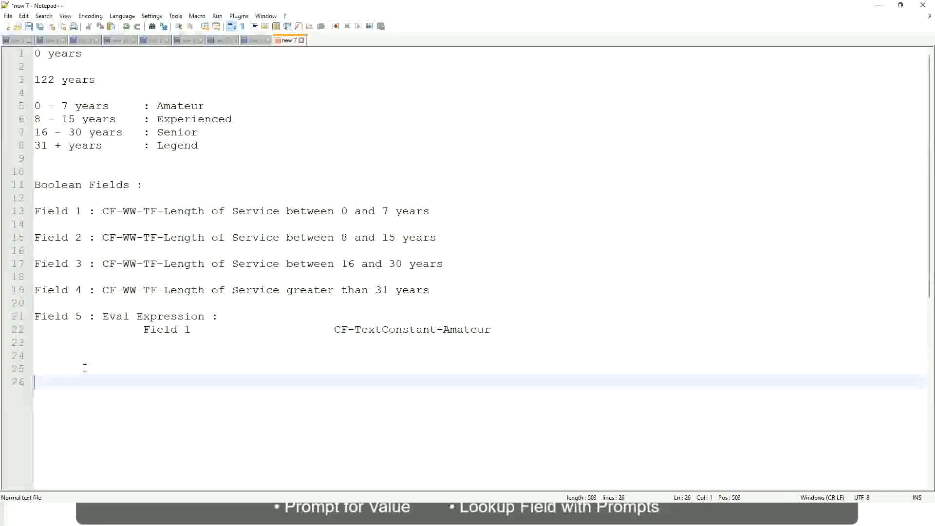
type("10,000 USD")
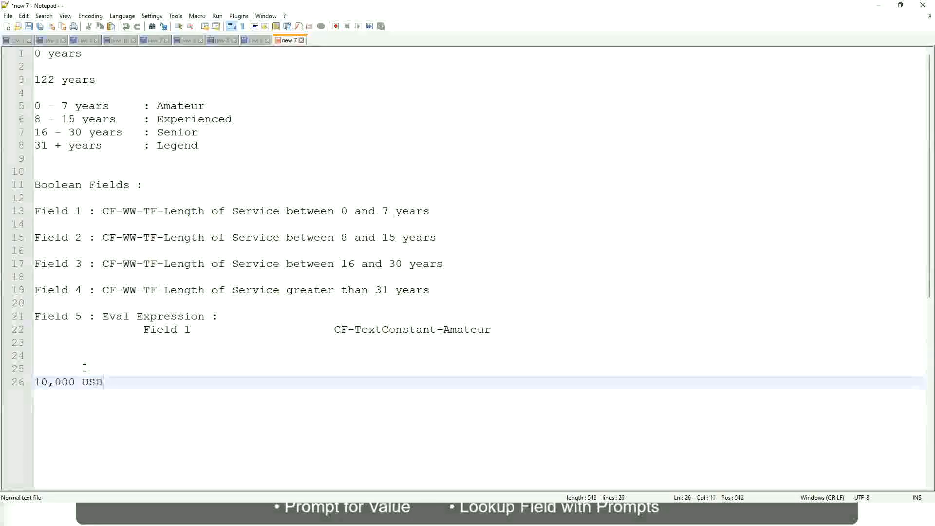
- Add "1,000,000 USD" as the upper limit on the same line, spaced well apart from "10,000 USD"
key("Tab")
key("Tab")
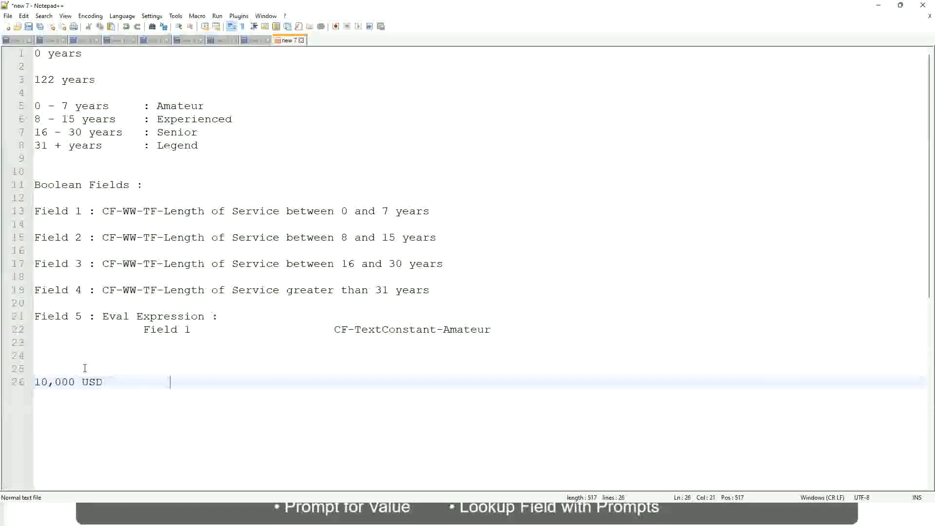
key("Tab")
key("Tab")
type("1,000")
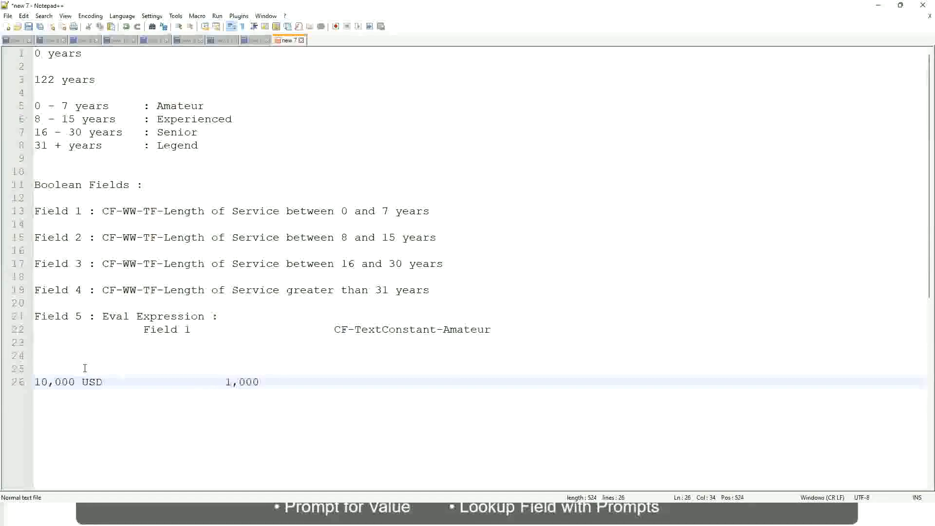
type(",000")
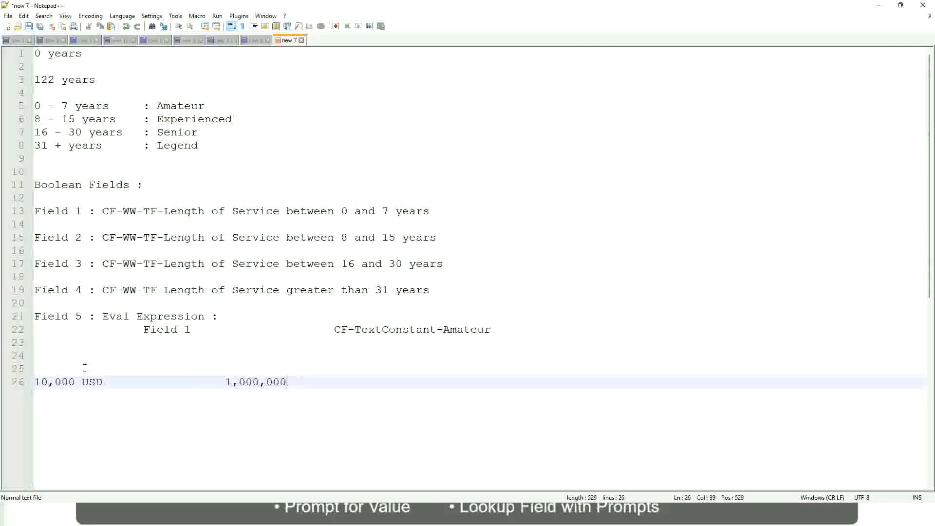
key("Left")
key("Left")
key("Left")
key("Left")
key("Left")
key("Left")
key("Left")
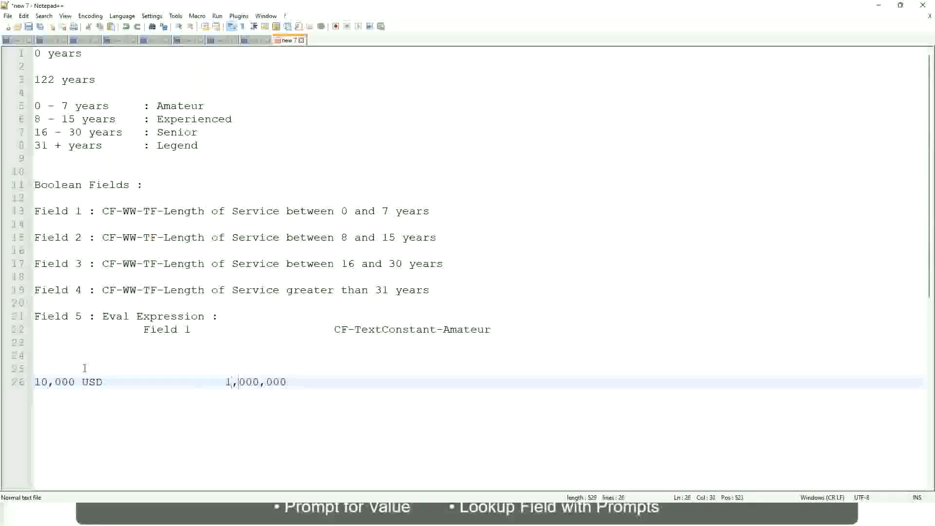
key("Right")
key("Right")
key("Right")
key("Right")
key("Right")
key("Right")
key("Right")
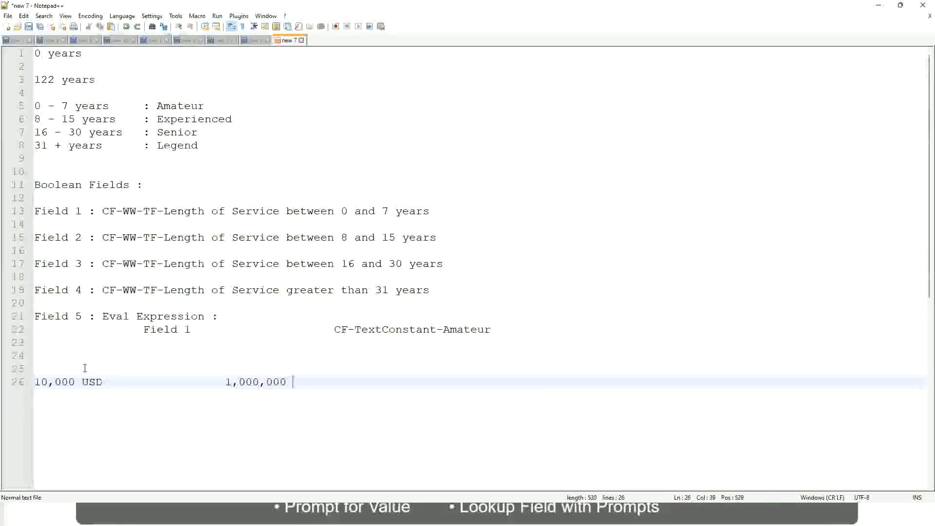
type("USD")
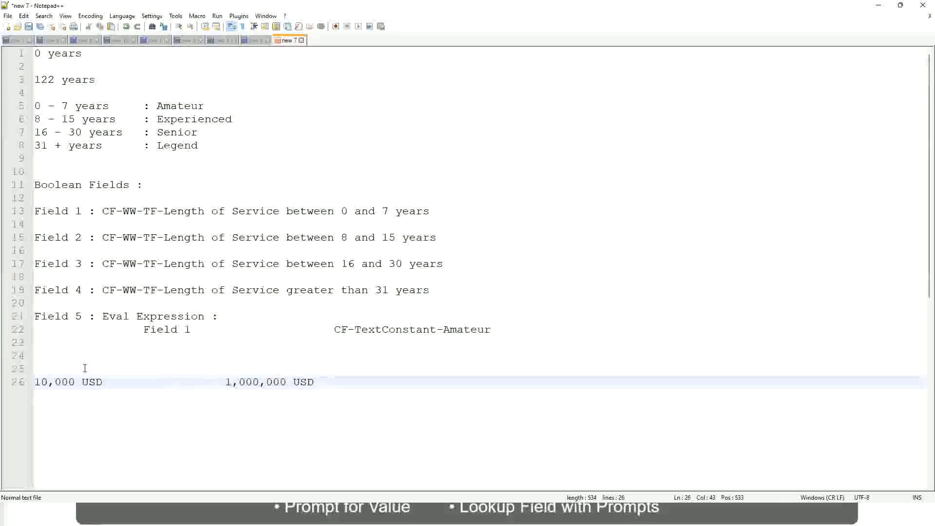
- Add the band line "10 - 50,000 : Low" below the USD limits, separated by a blank line
key("Return")
key("Return")
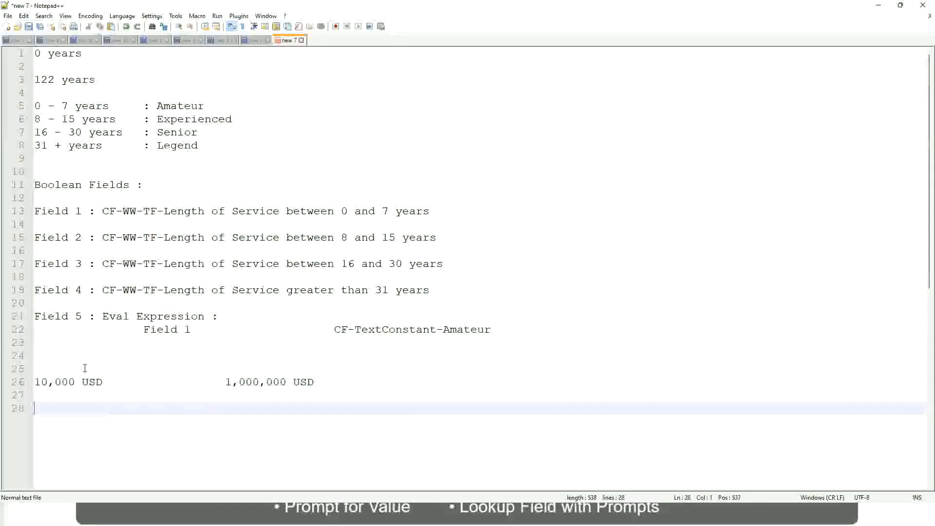
type("10 - 50,000\t\t\t")
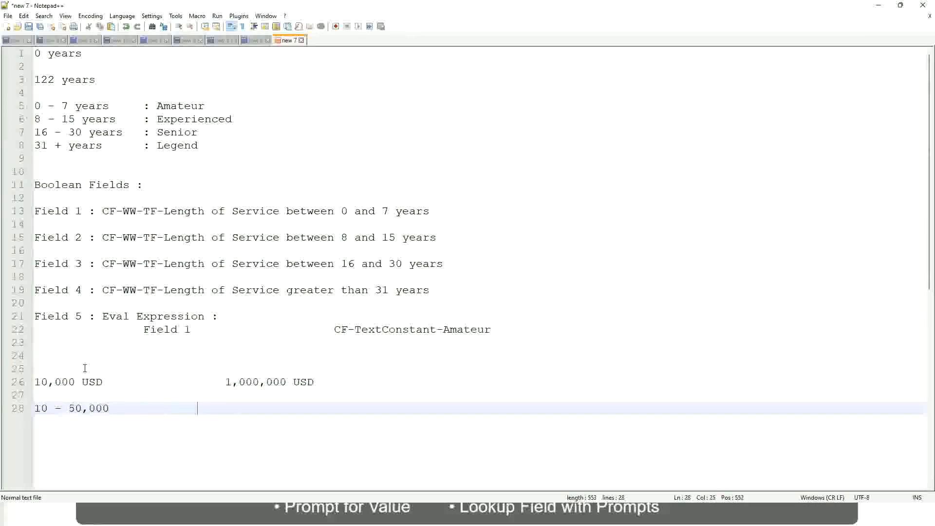
type("\t: Low")
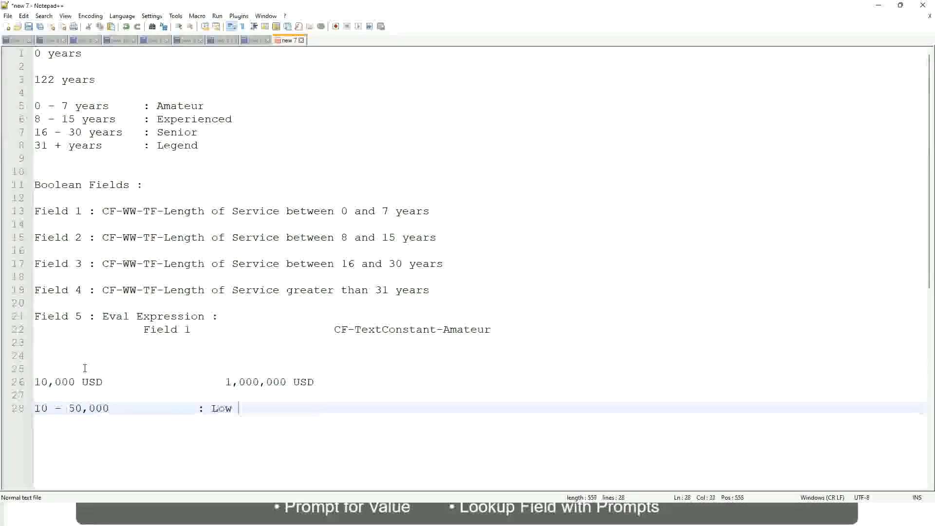
- Add the band line "50,001 - 150,000 : Medium" directly below the Low band
key("Return")
key("Return")
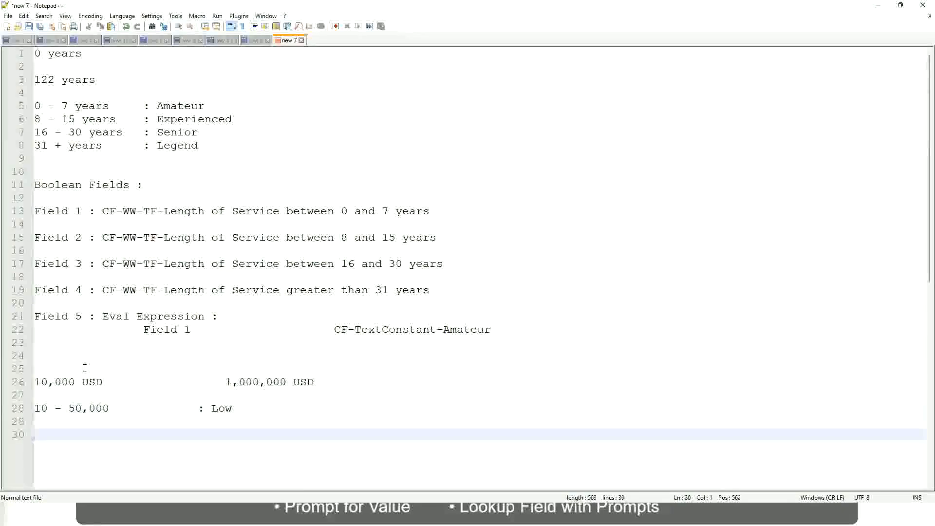
key("Up")
type("5")
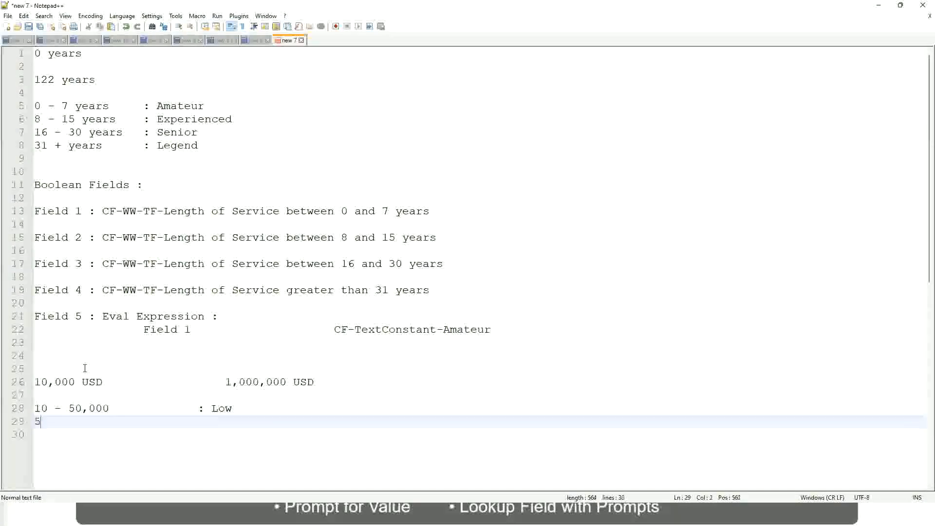
type("0,001 ")
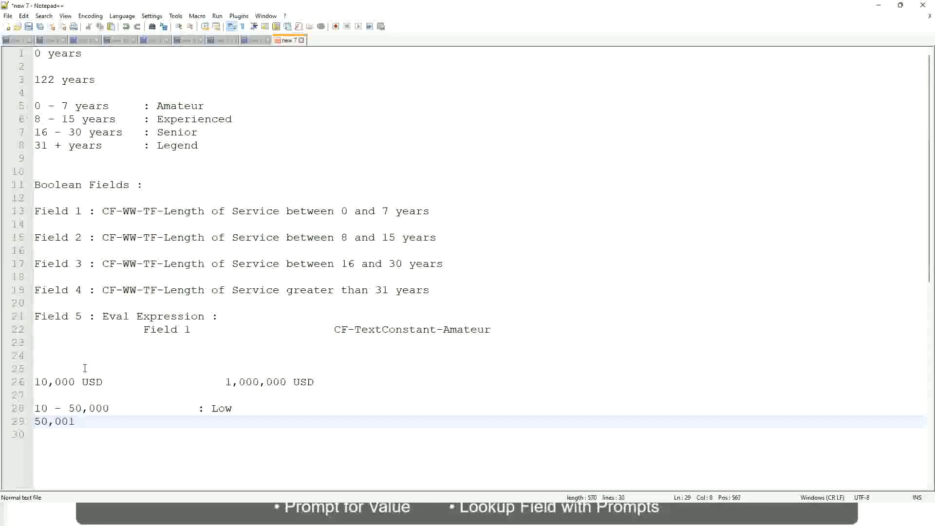
type("- 150,000")
key("Tab")
key("Tab")
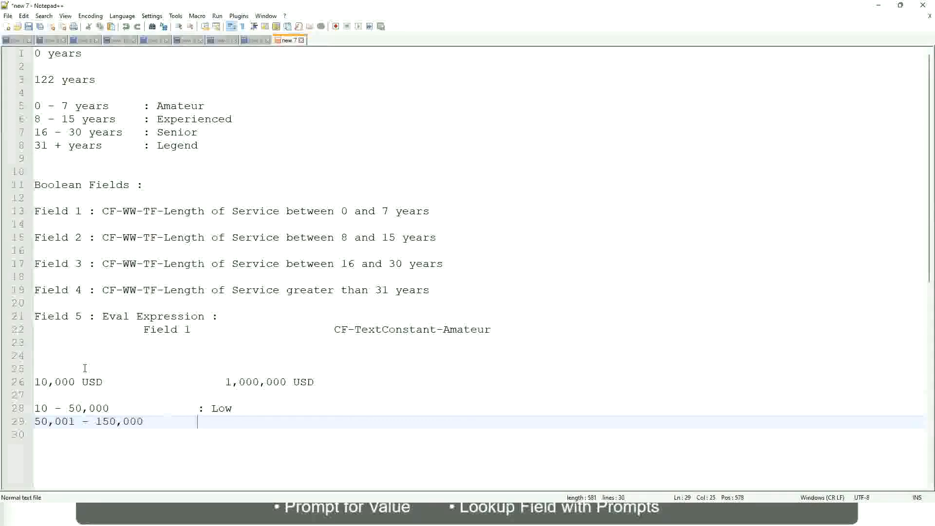
type(": Medium")
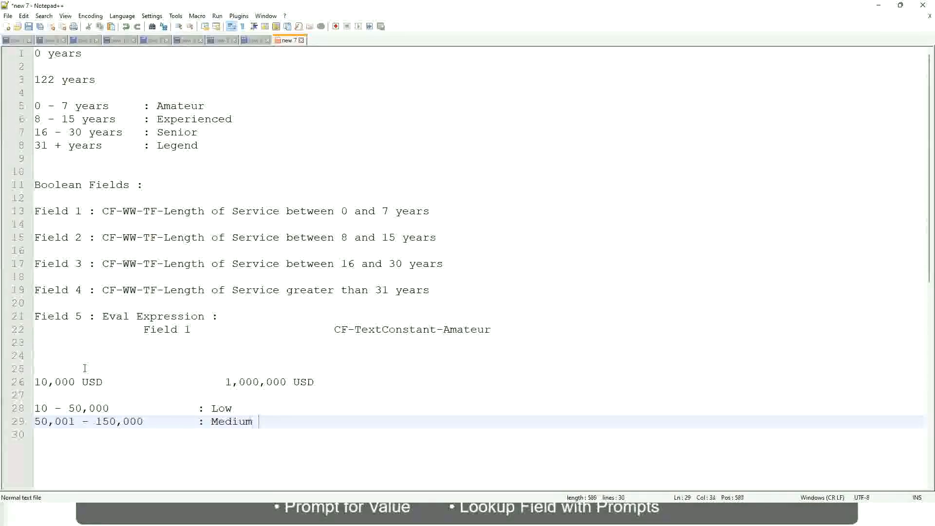
- Add the band line "> 150,000 : High" directly below the Medium band
key("Return")
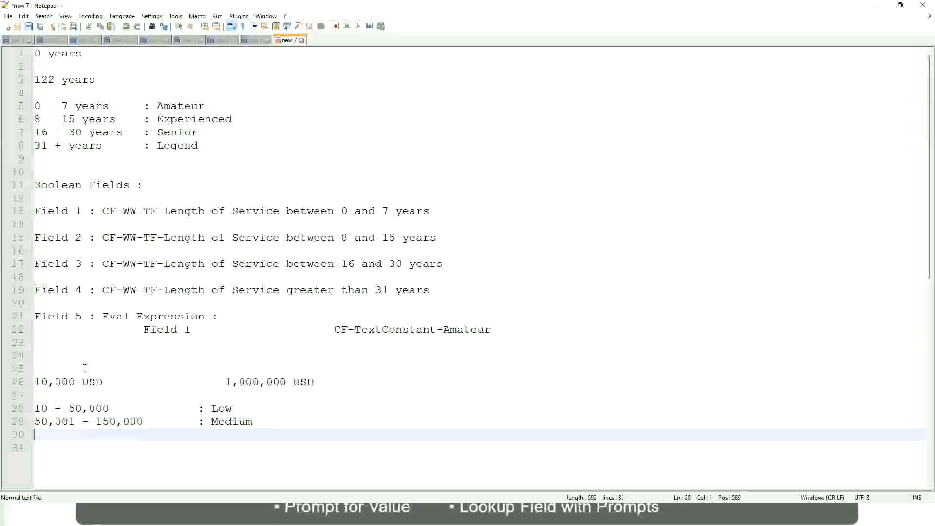
type("> 1")
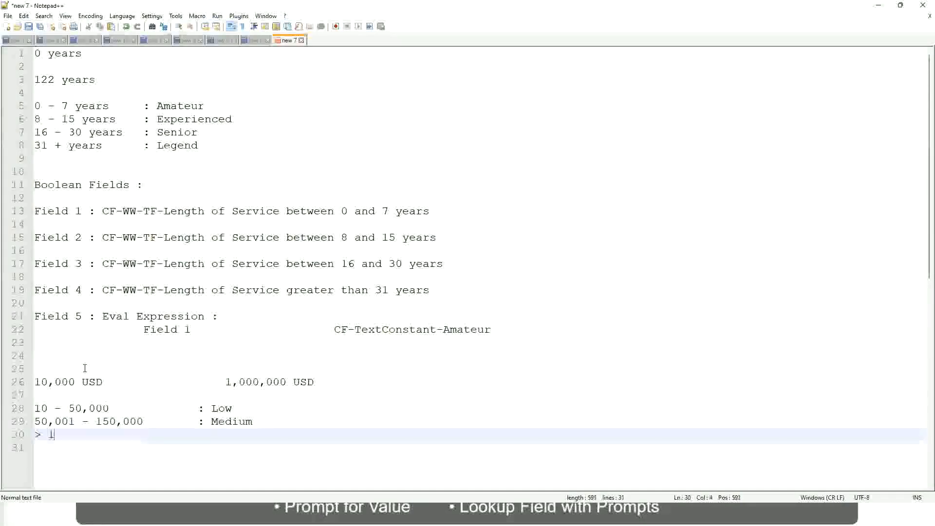
type("50,000")
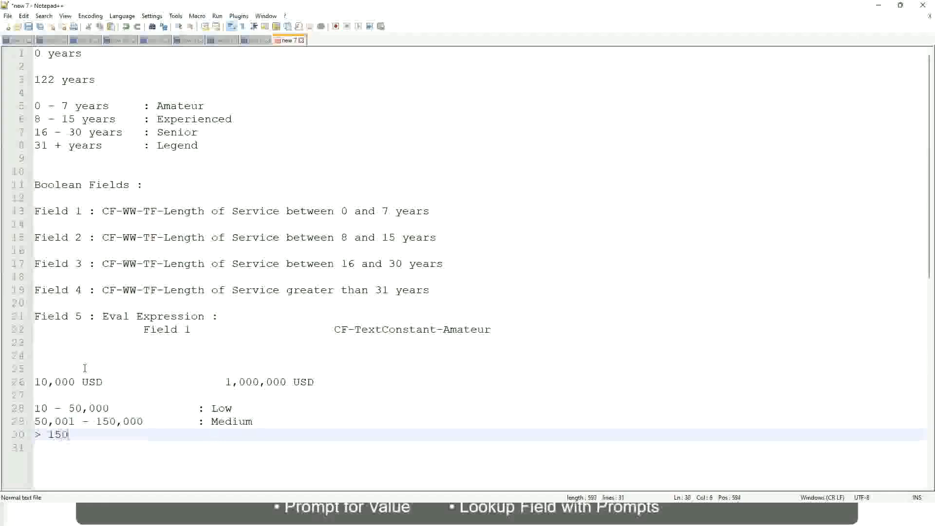
key("Tab")
key("Tab")
key("Tab")
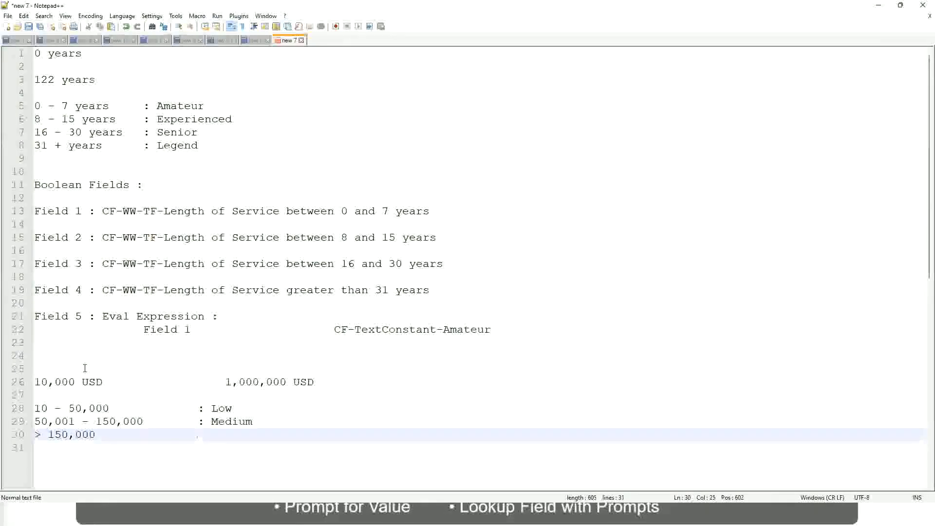
type(": High")
- Review the lower and upper USD limits and the Low, Medium and High band lines in the notes
left_click(29, 381)
left_click(30, 382)
left_click(40, 381)
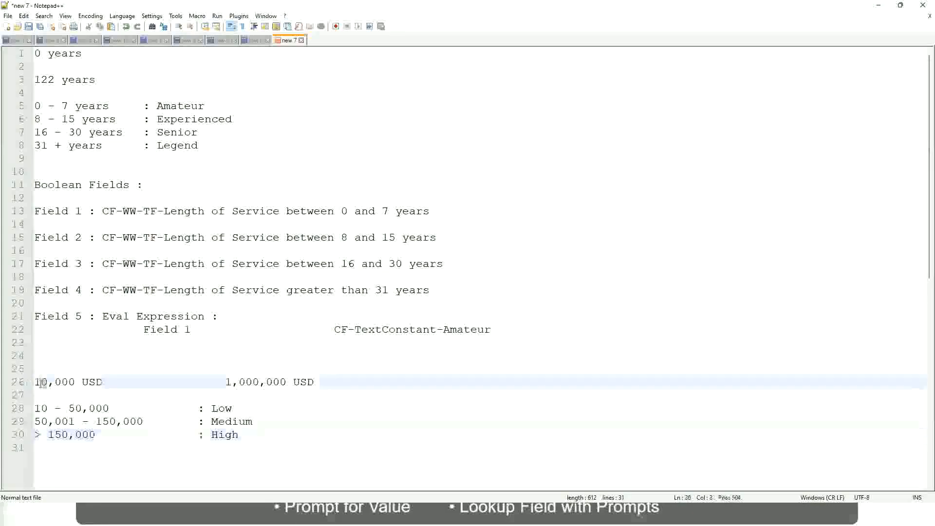
double_click(278, 382)
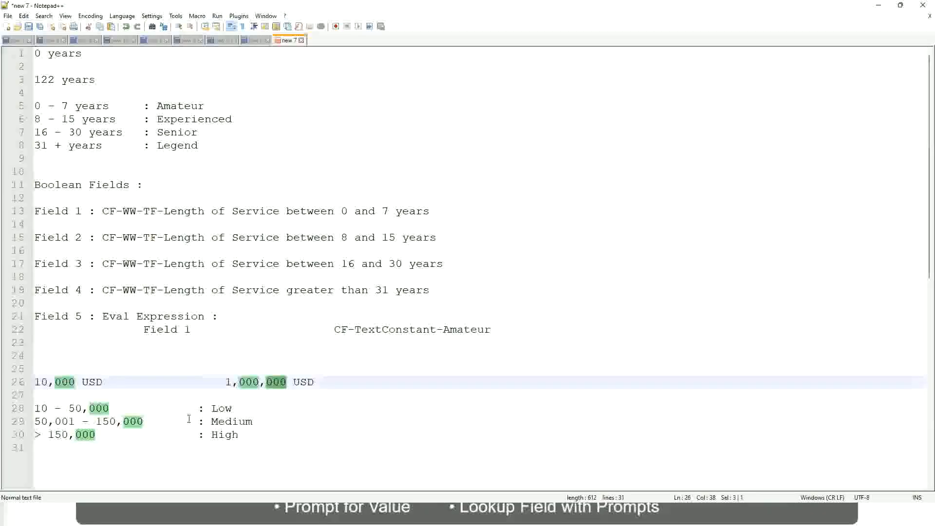
left_click(171, 421)
left_click(29, 382)
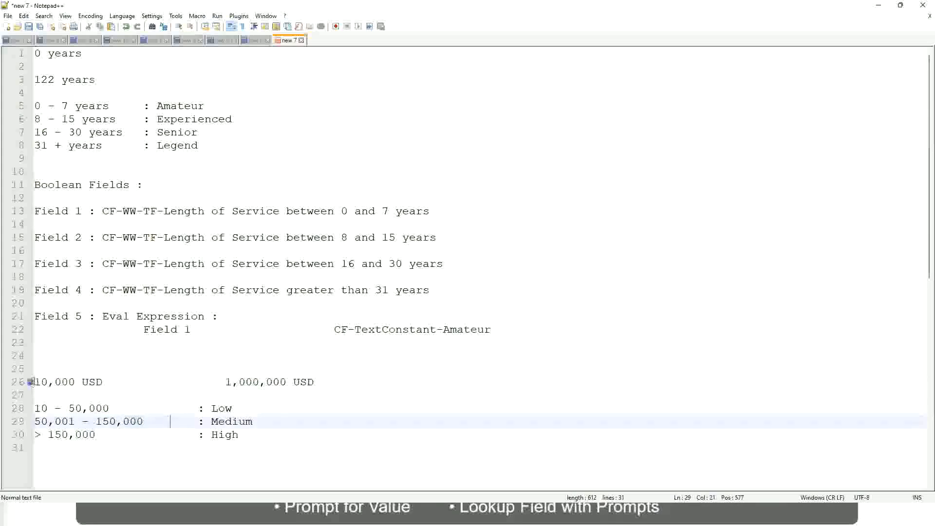
left_click(288, 383)
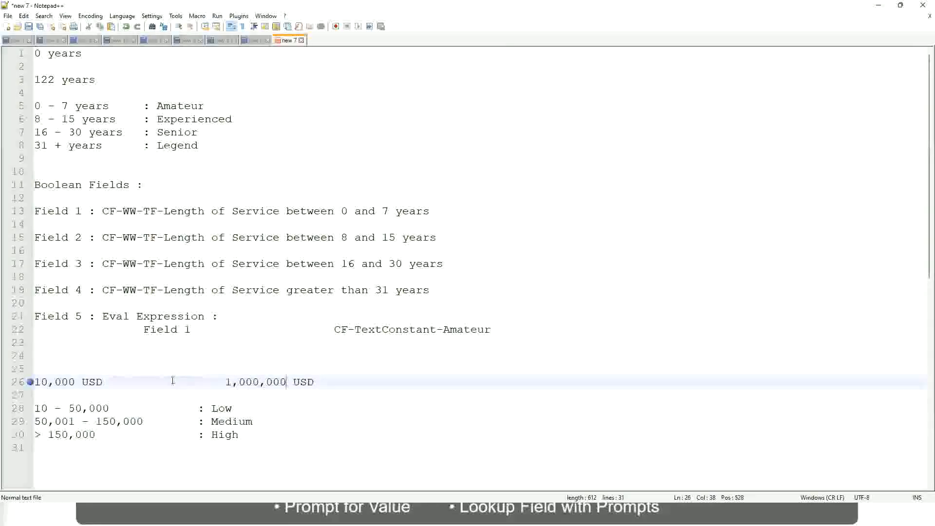
left_click(229, 409)
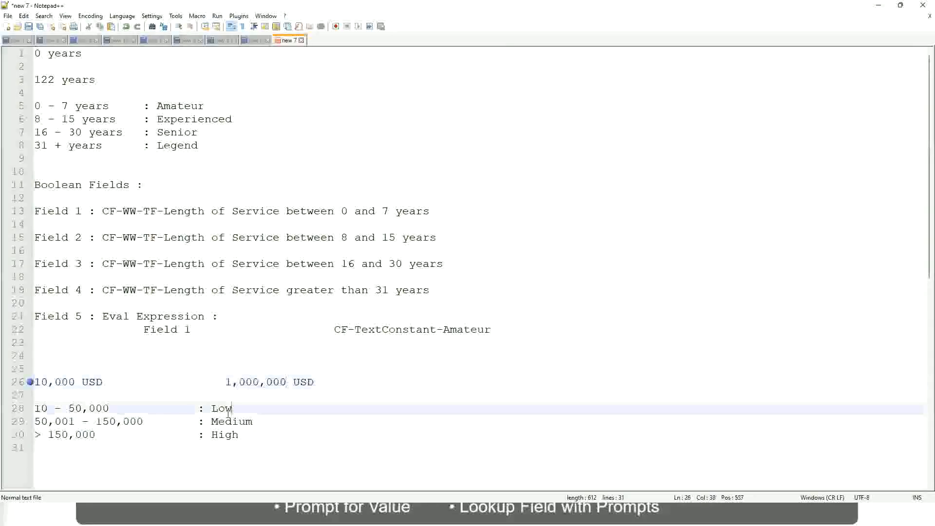
left_click(226, 412)
left_click(225, 424)
left_click(225, 436)
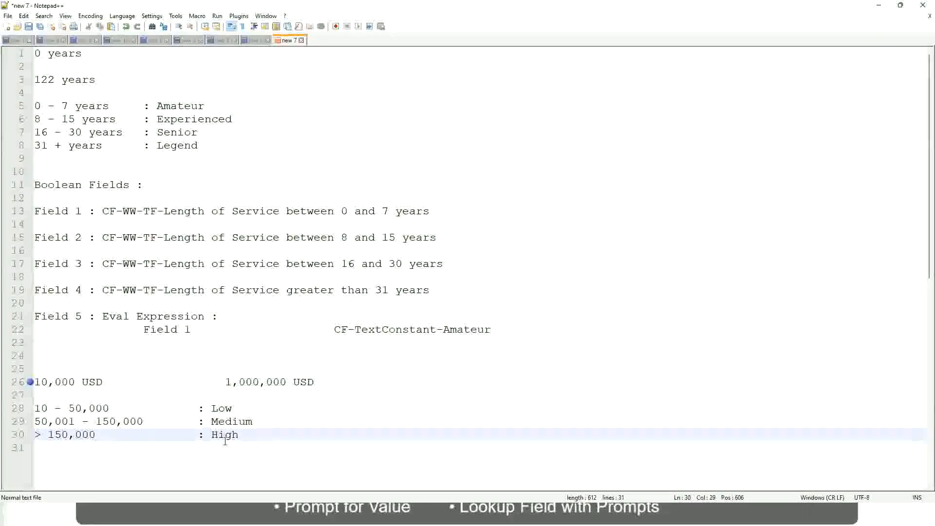
left_click(120, 395)
left_click(46, 446)
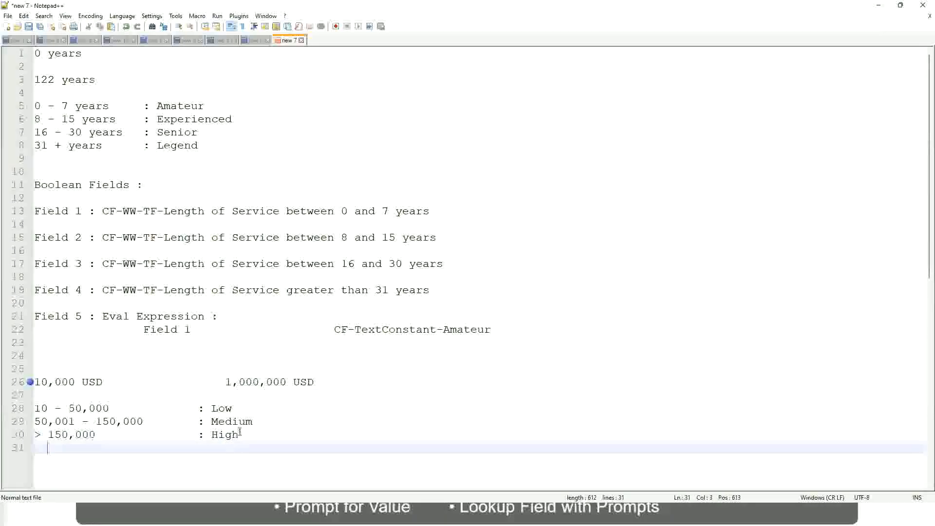
left_click(242, 434)
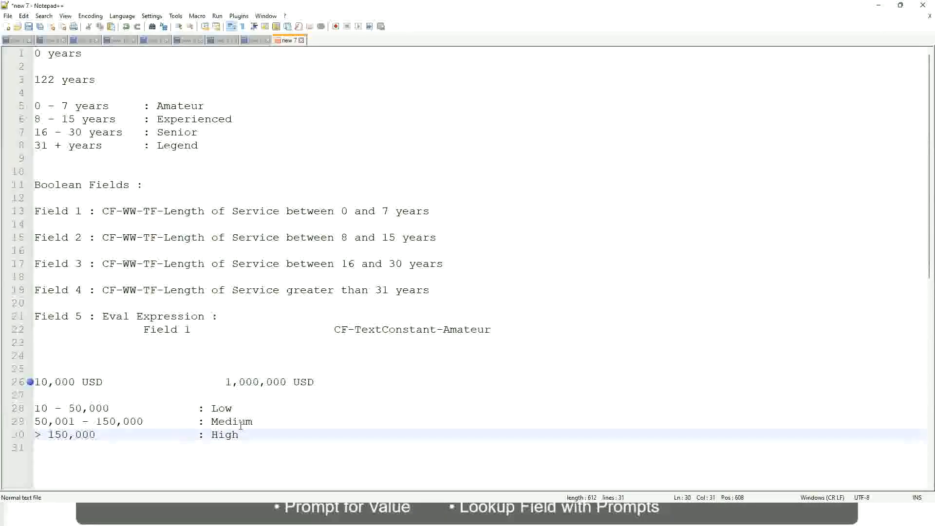